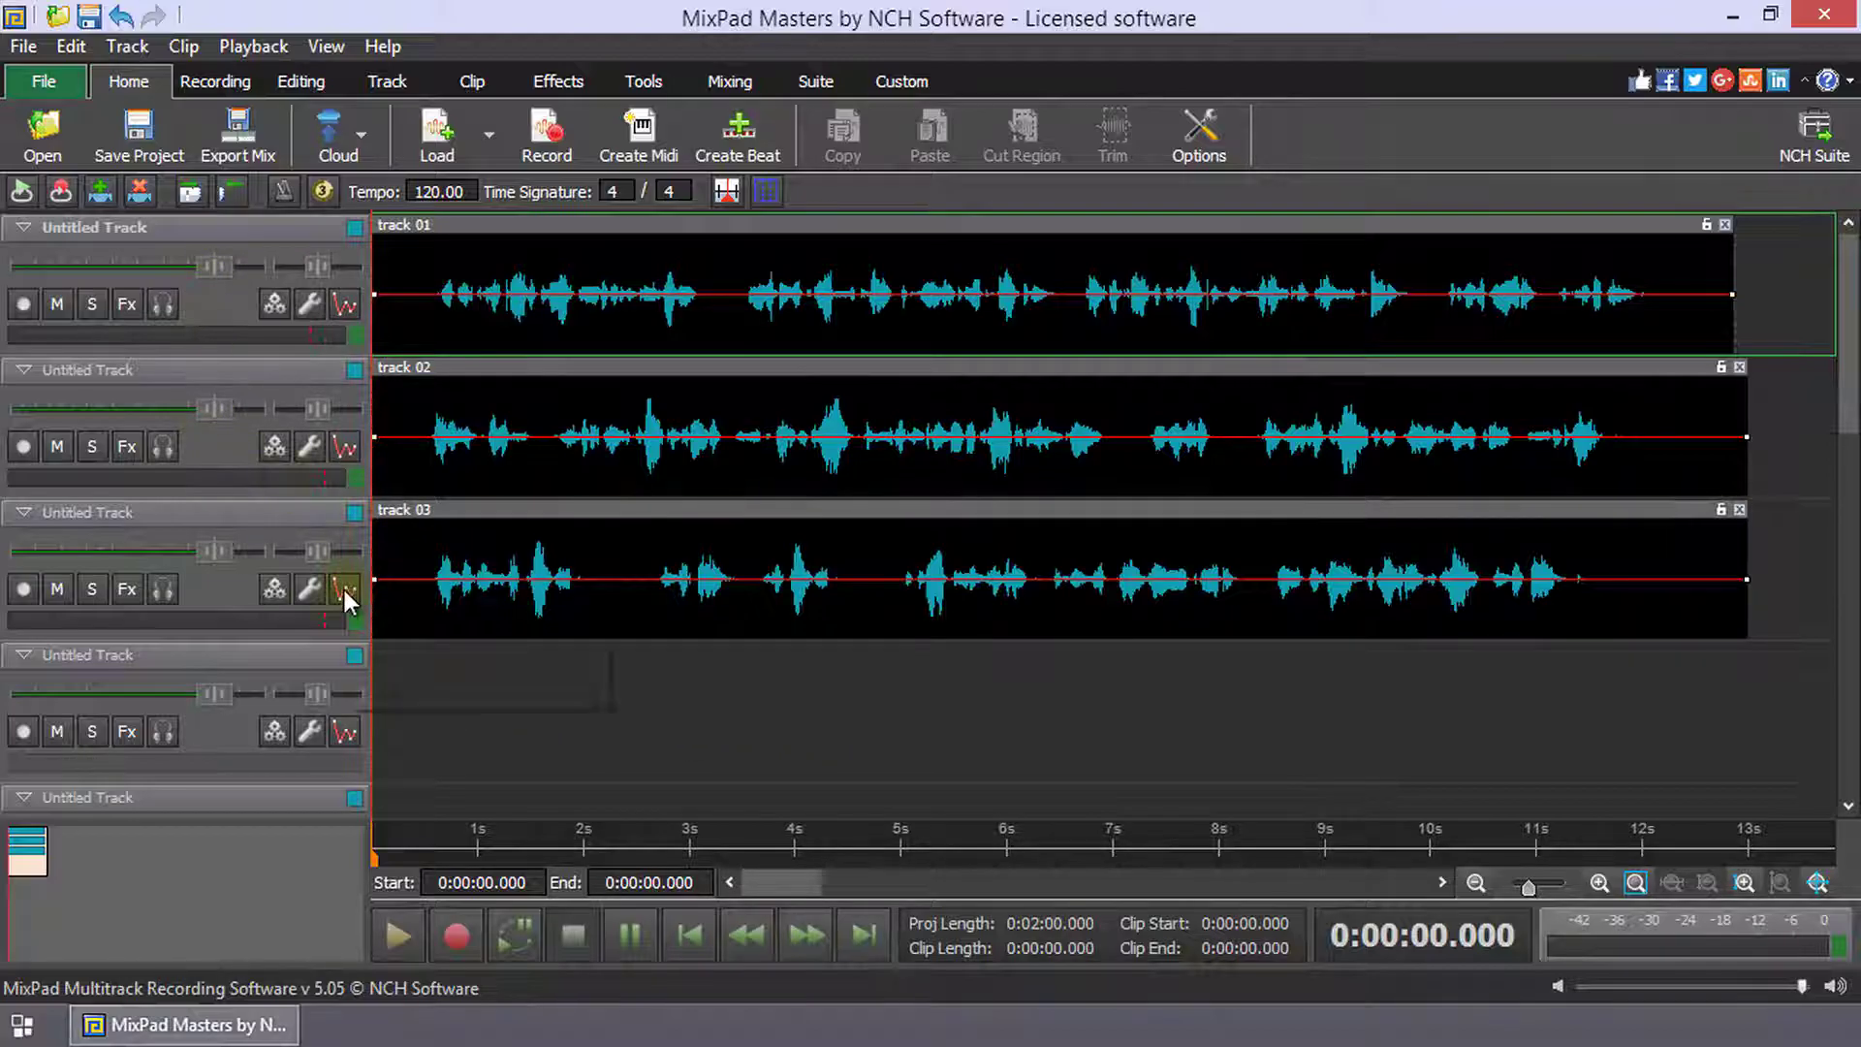
Raise a volume point at track 03's start, add another near 3 s, then preview the mix.
drag(464, 582, 464, 549)
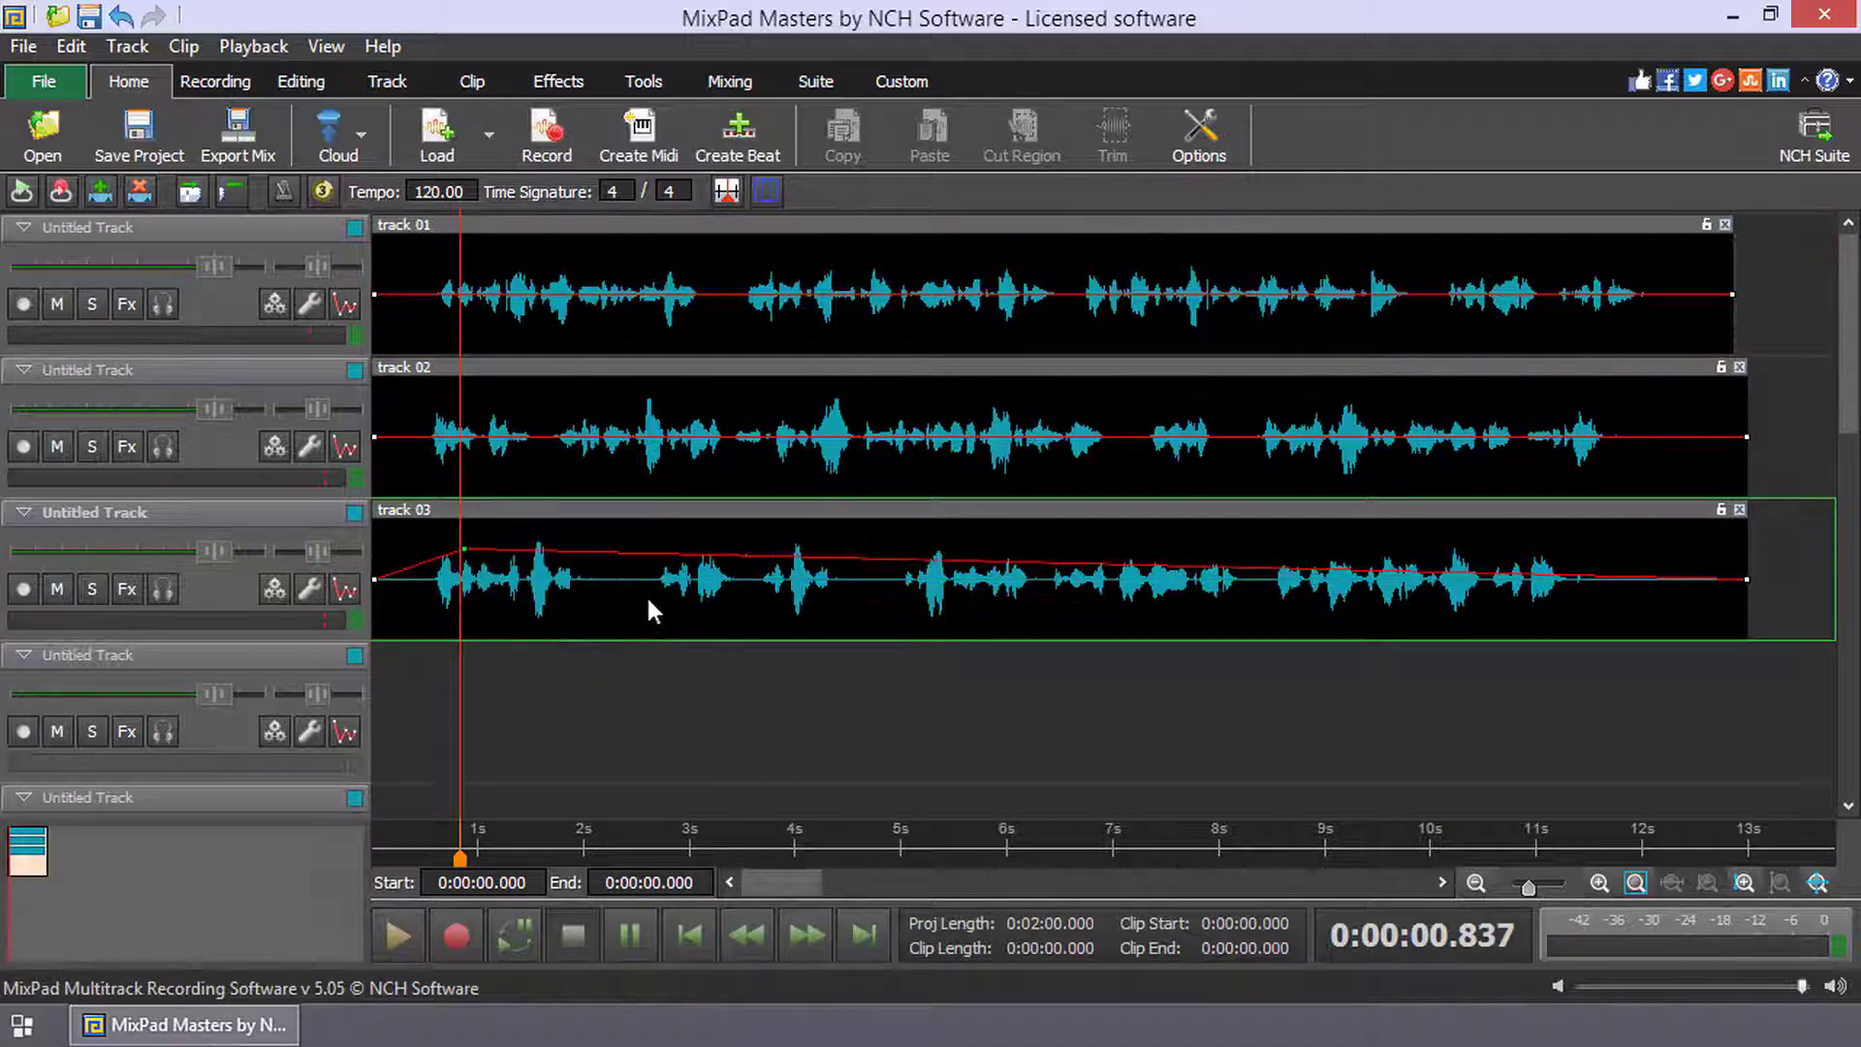
click(677, 574)
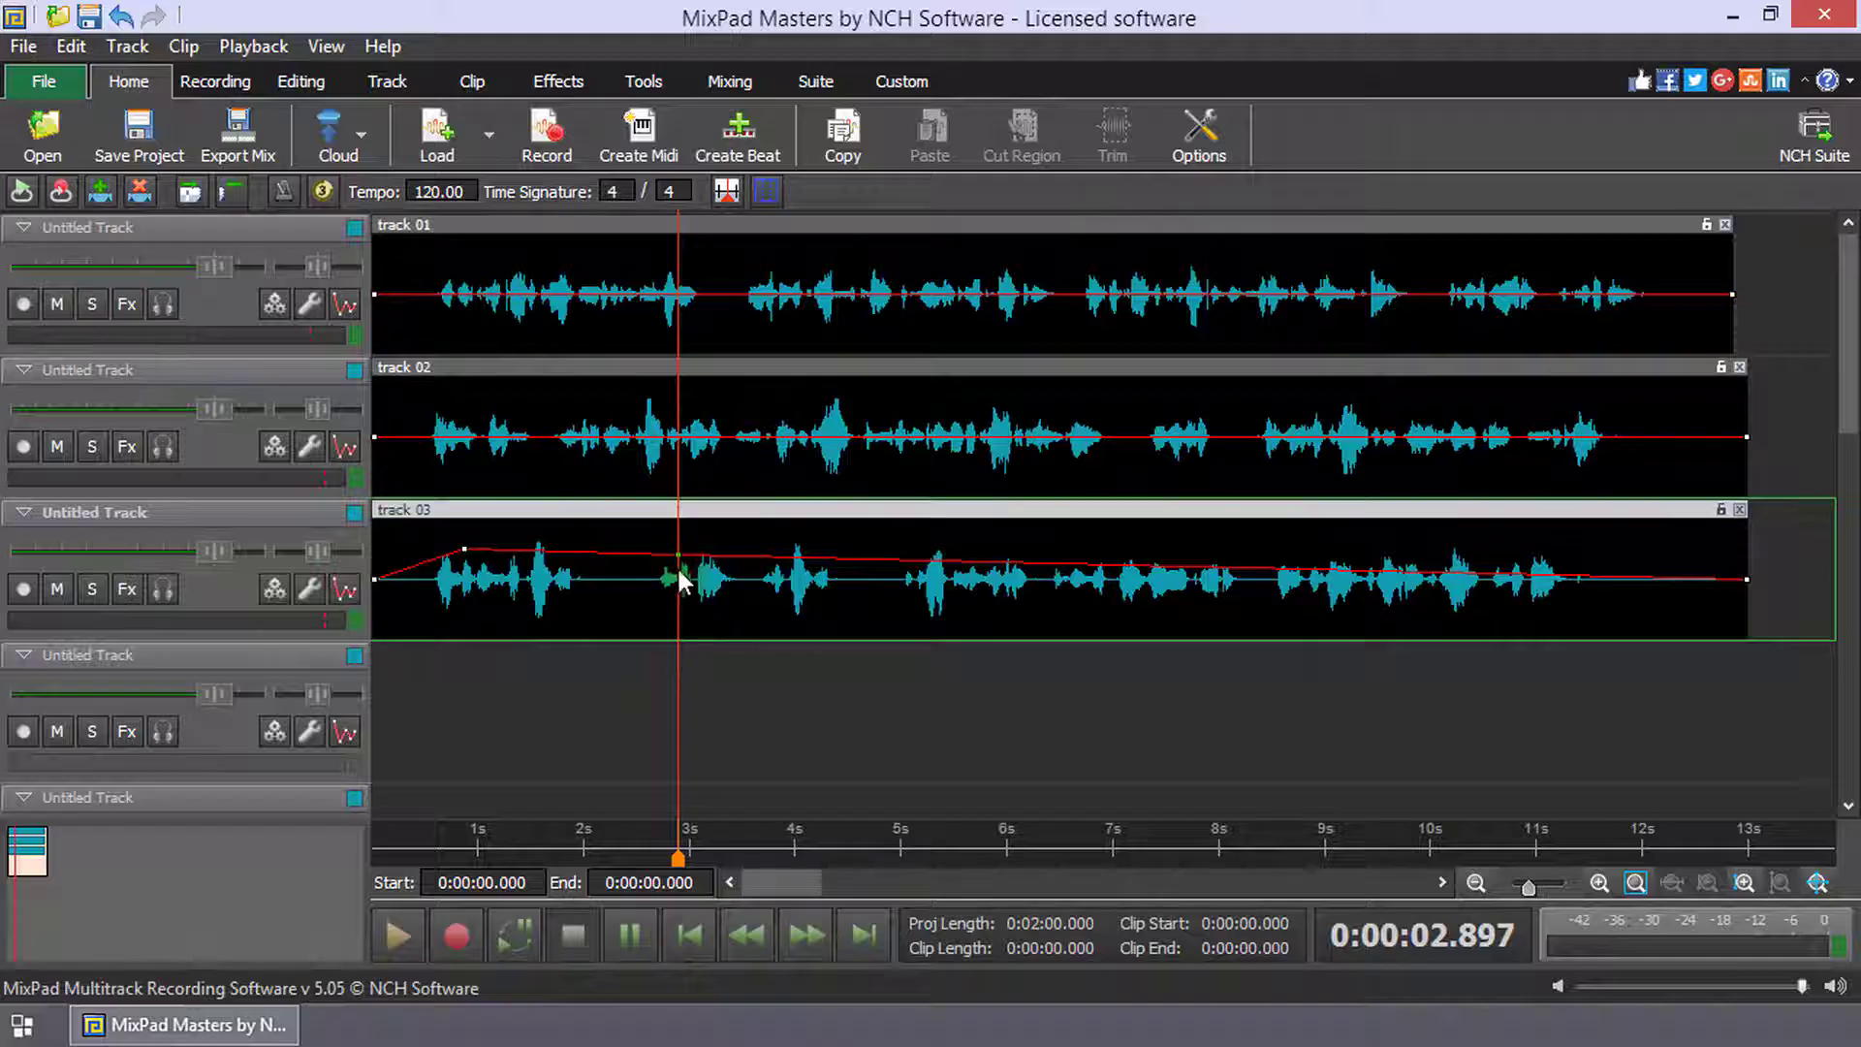
click(399, 935)
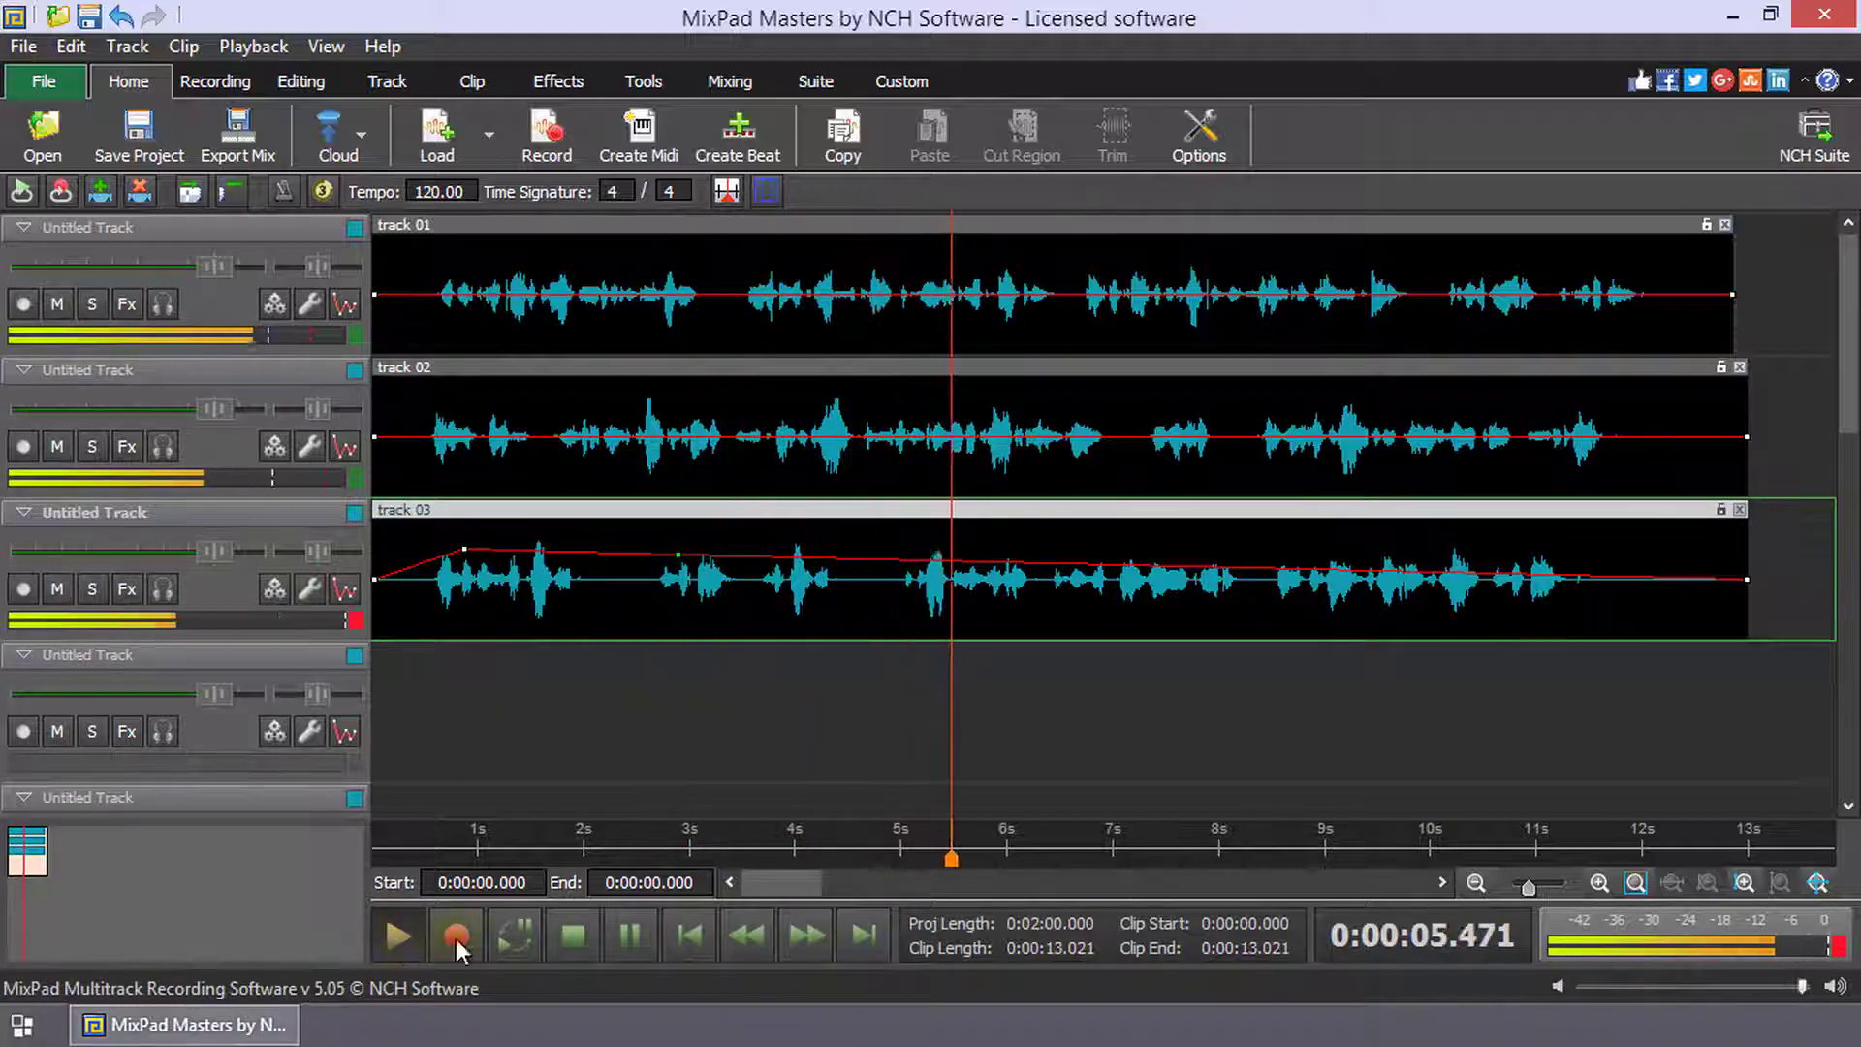
click(577, 936)
Check the output file types in Export Options, then close it without exporting.
click(263, 137)
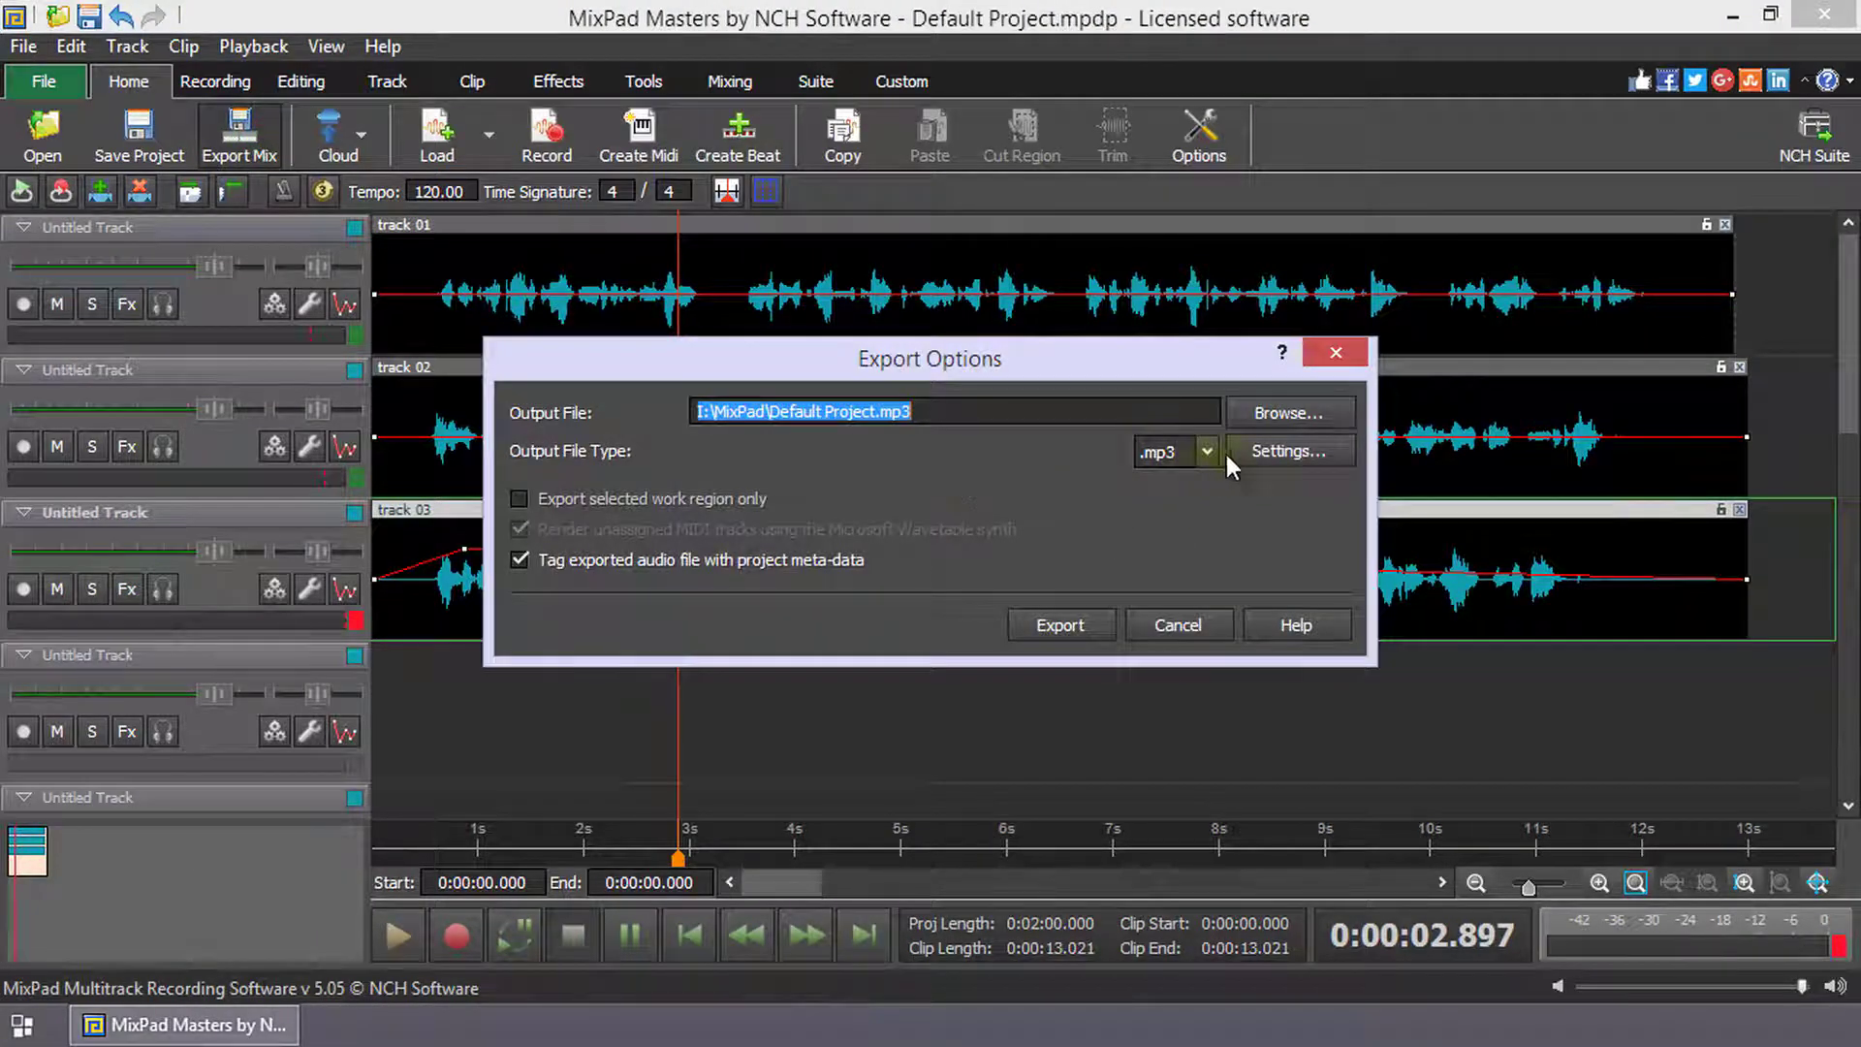
click(1211, 451)
click(1212, 452)
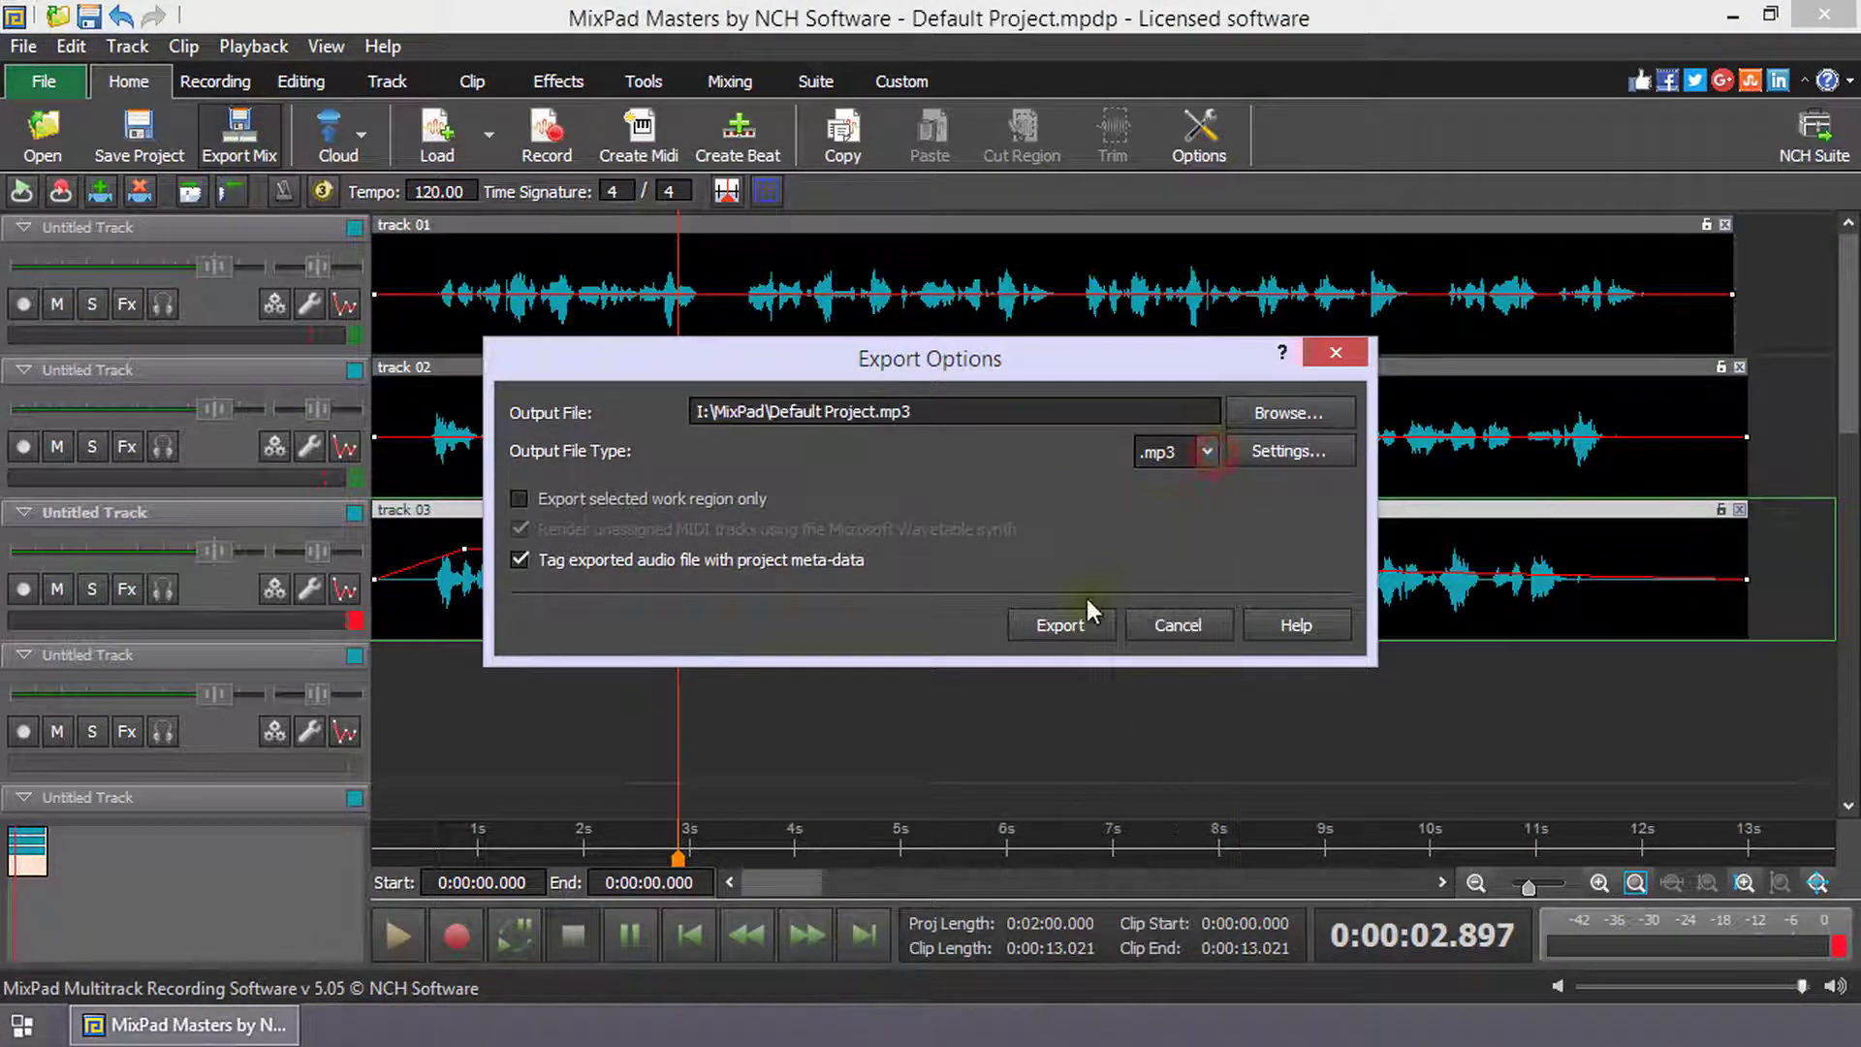
click(1077, 625)
click(1147, 626)
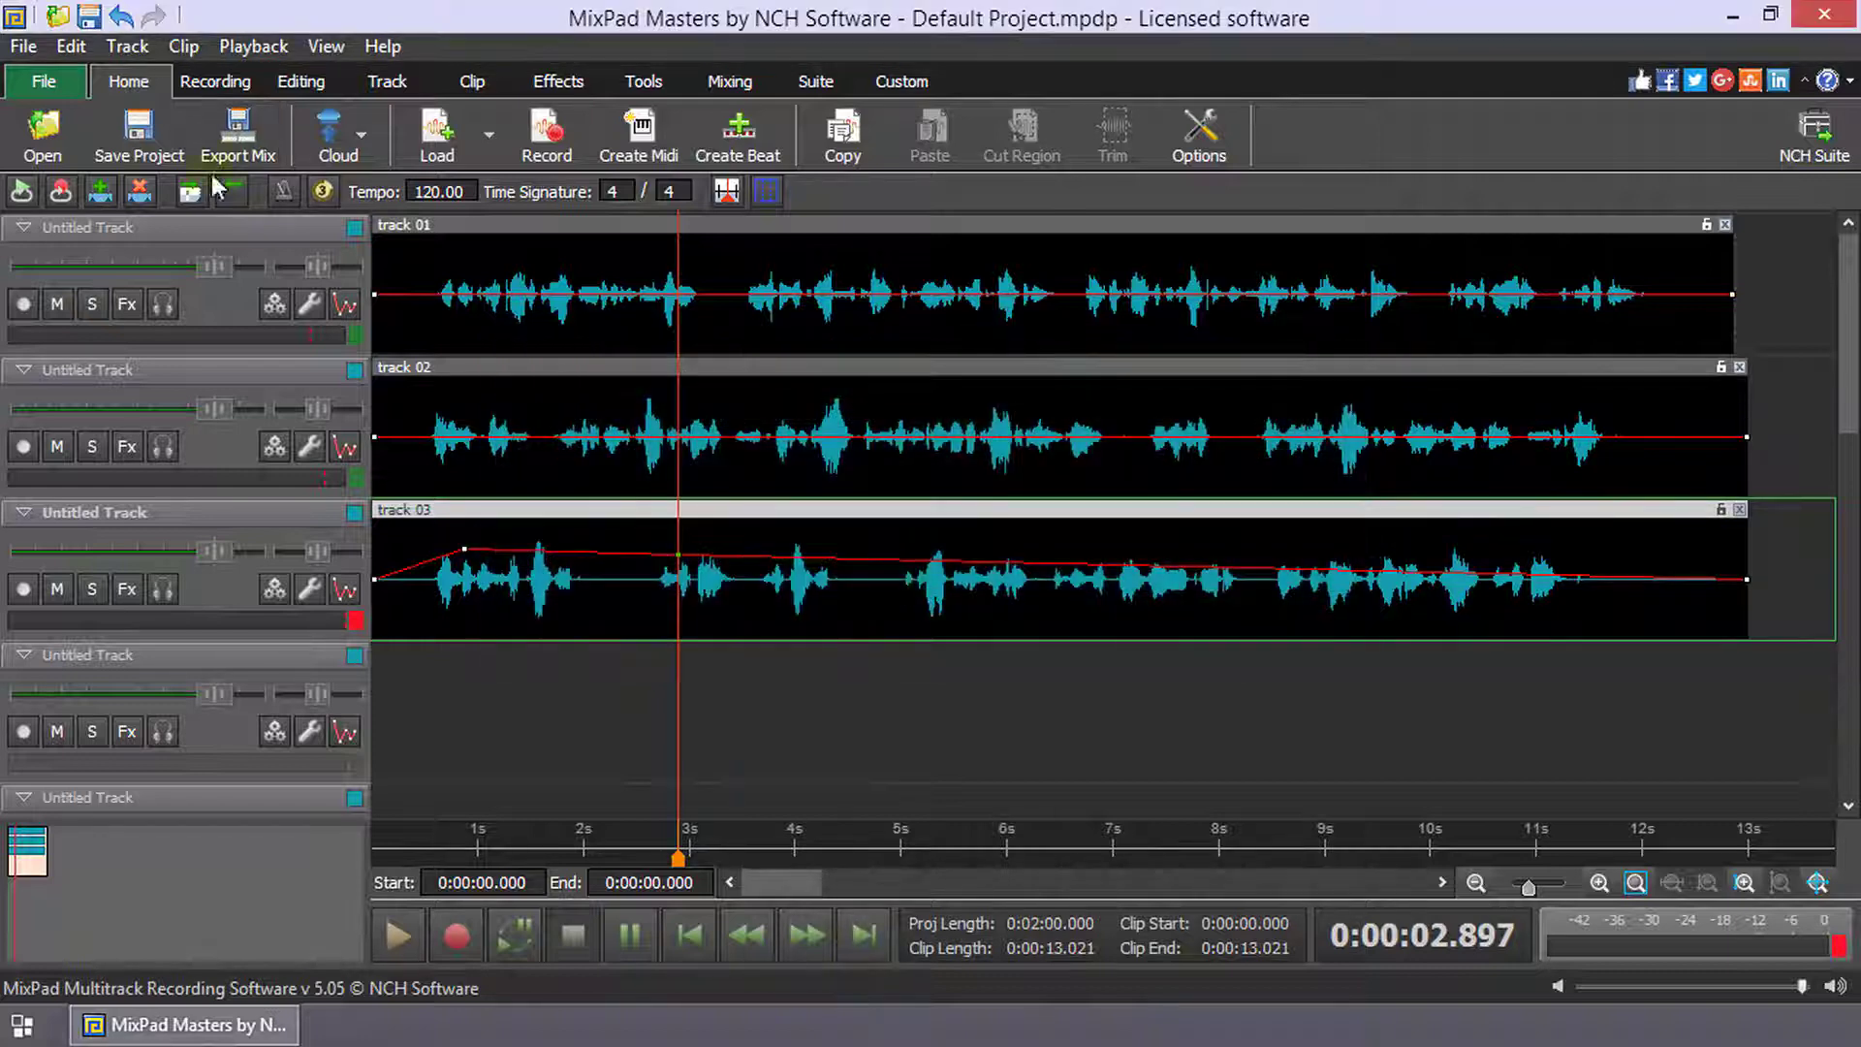
Save the project under the name Mix Project.mpdp.
click(145, 155)
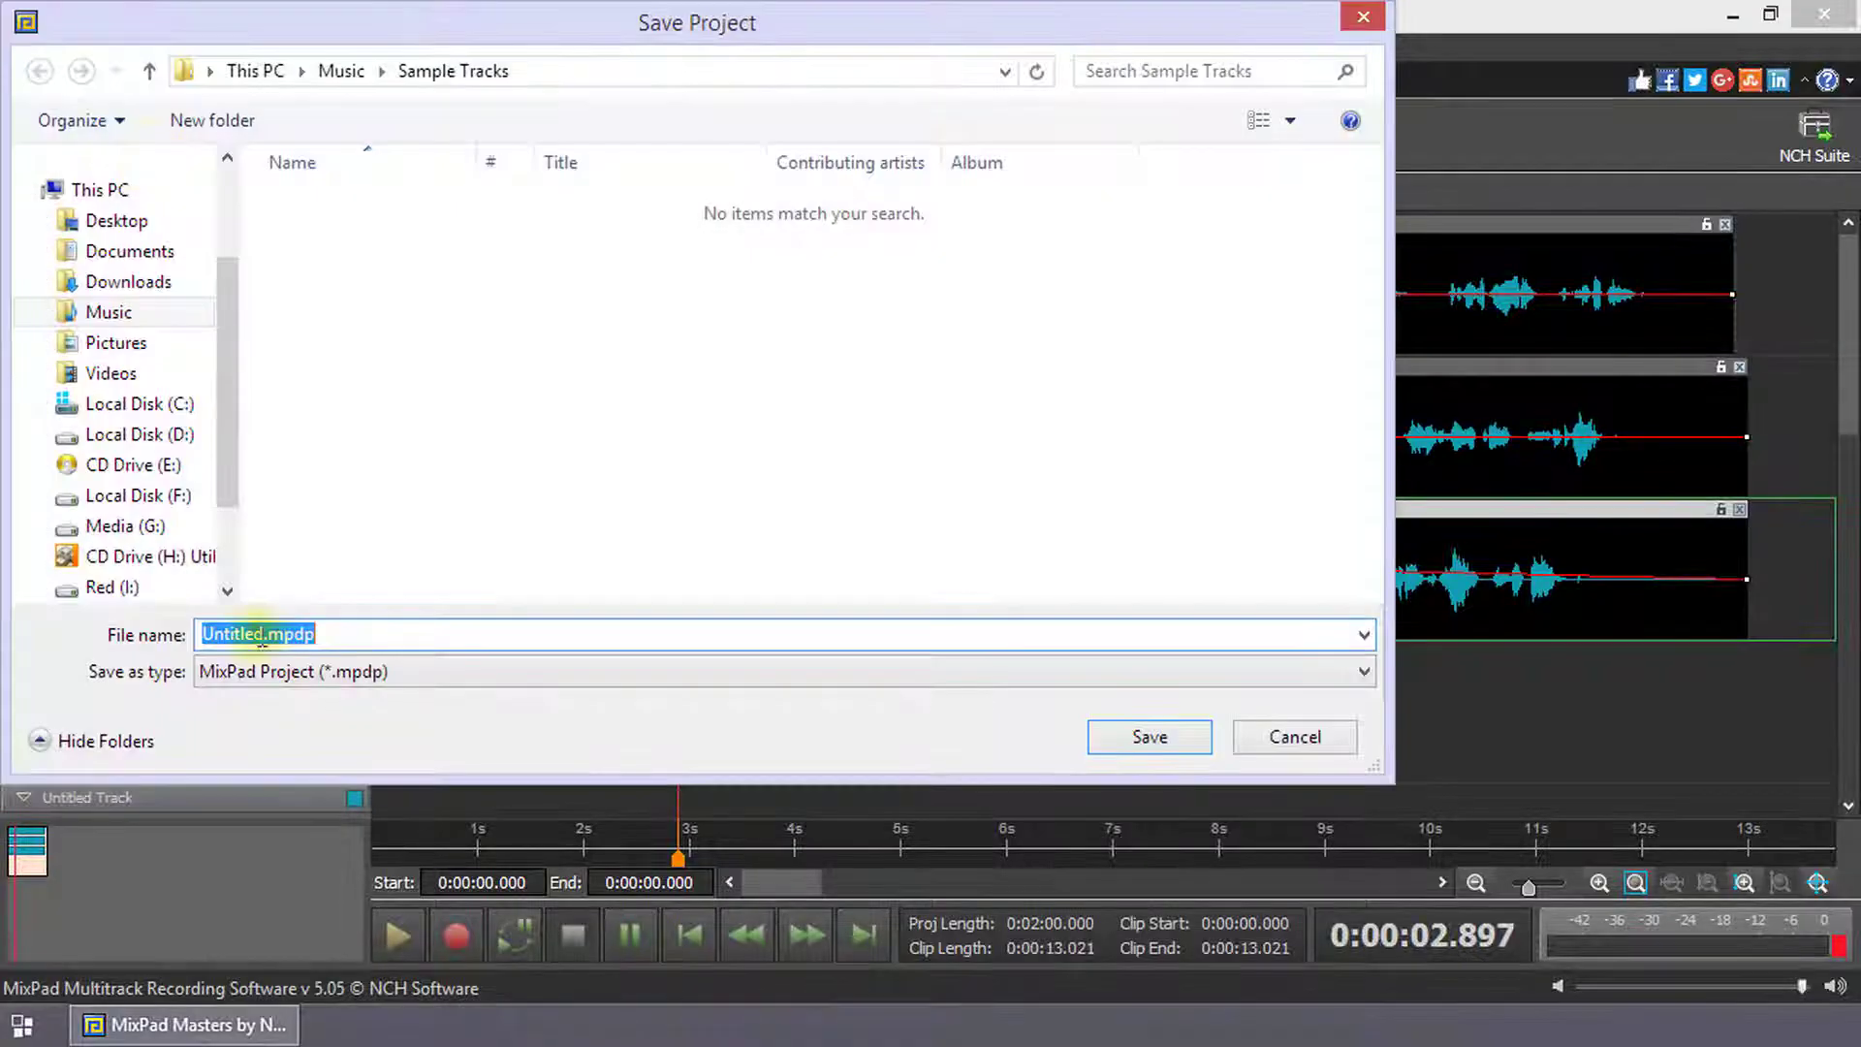
drag(260, 635, 166, 635)
text(Mix Project)
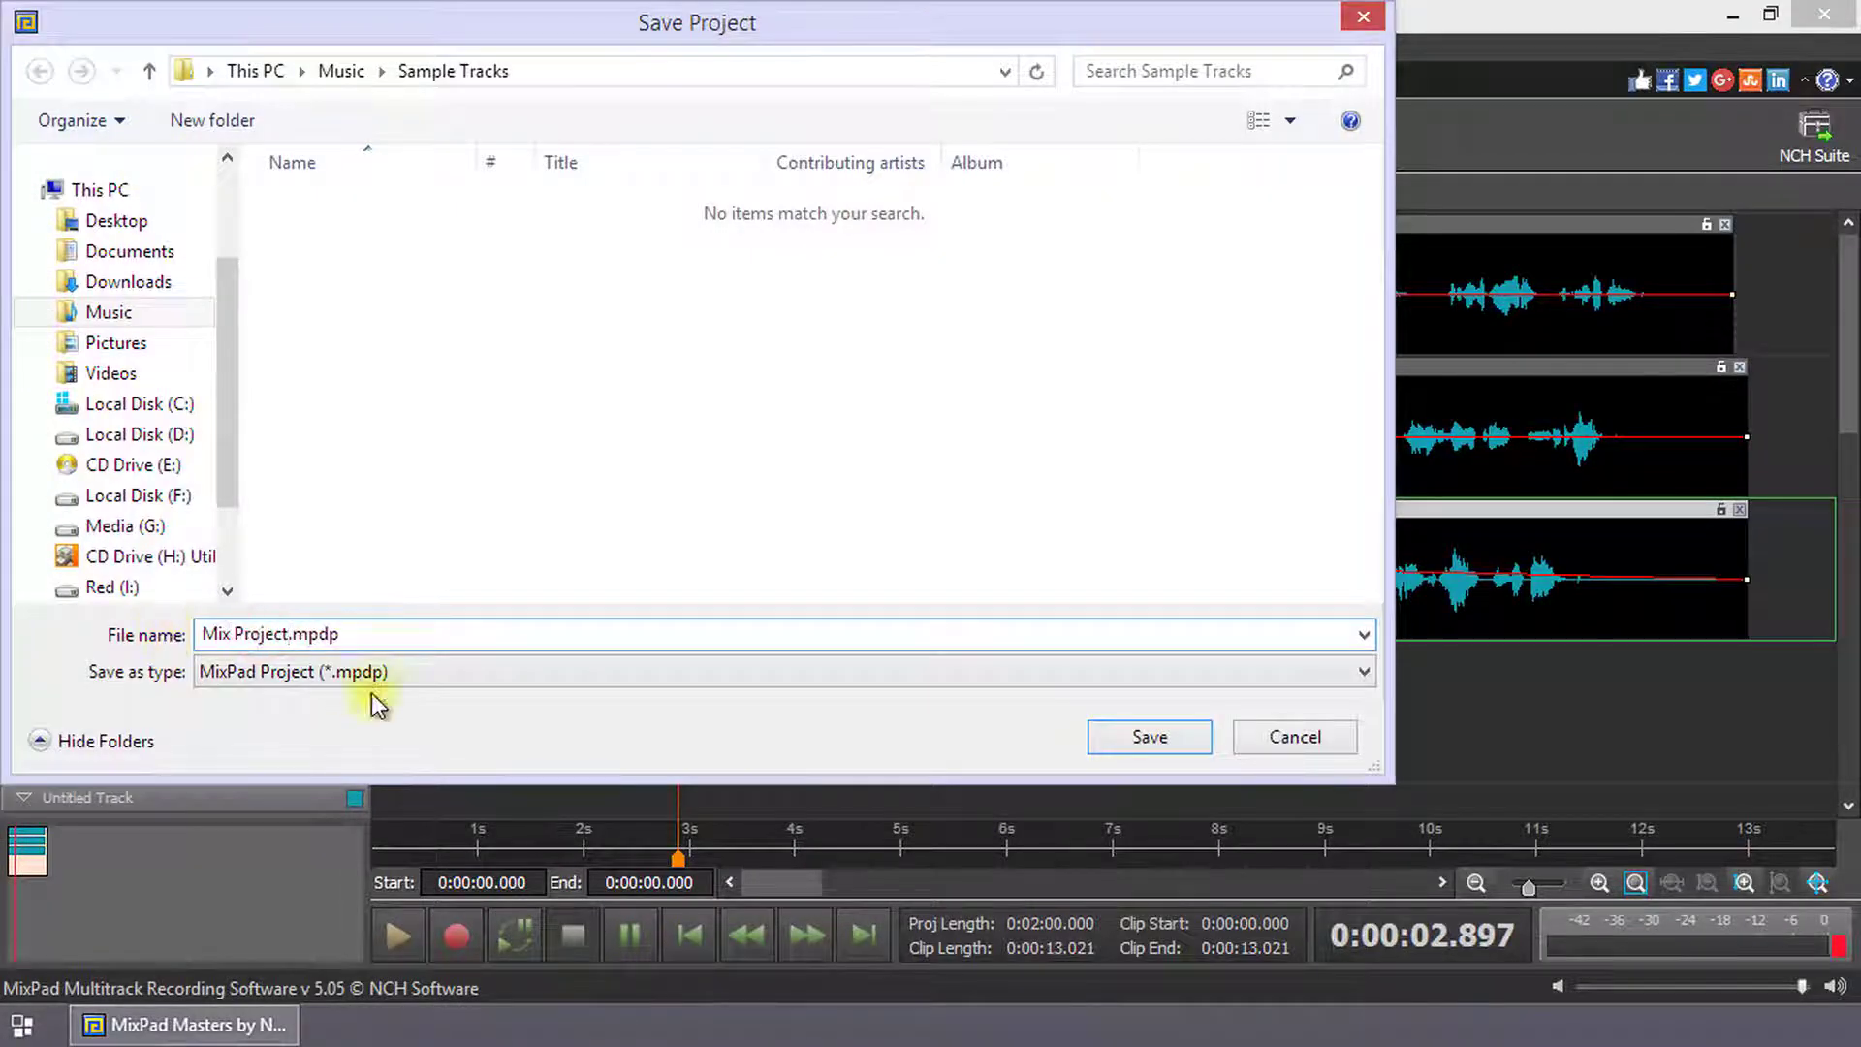
click(1156, 736)
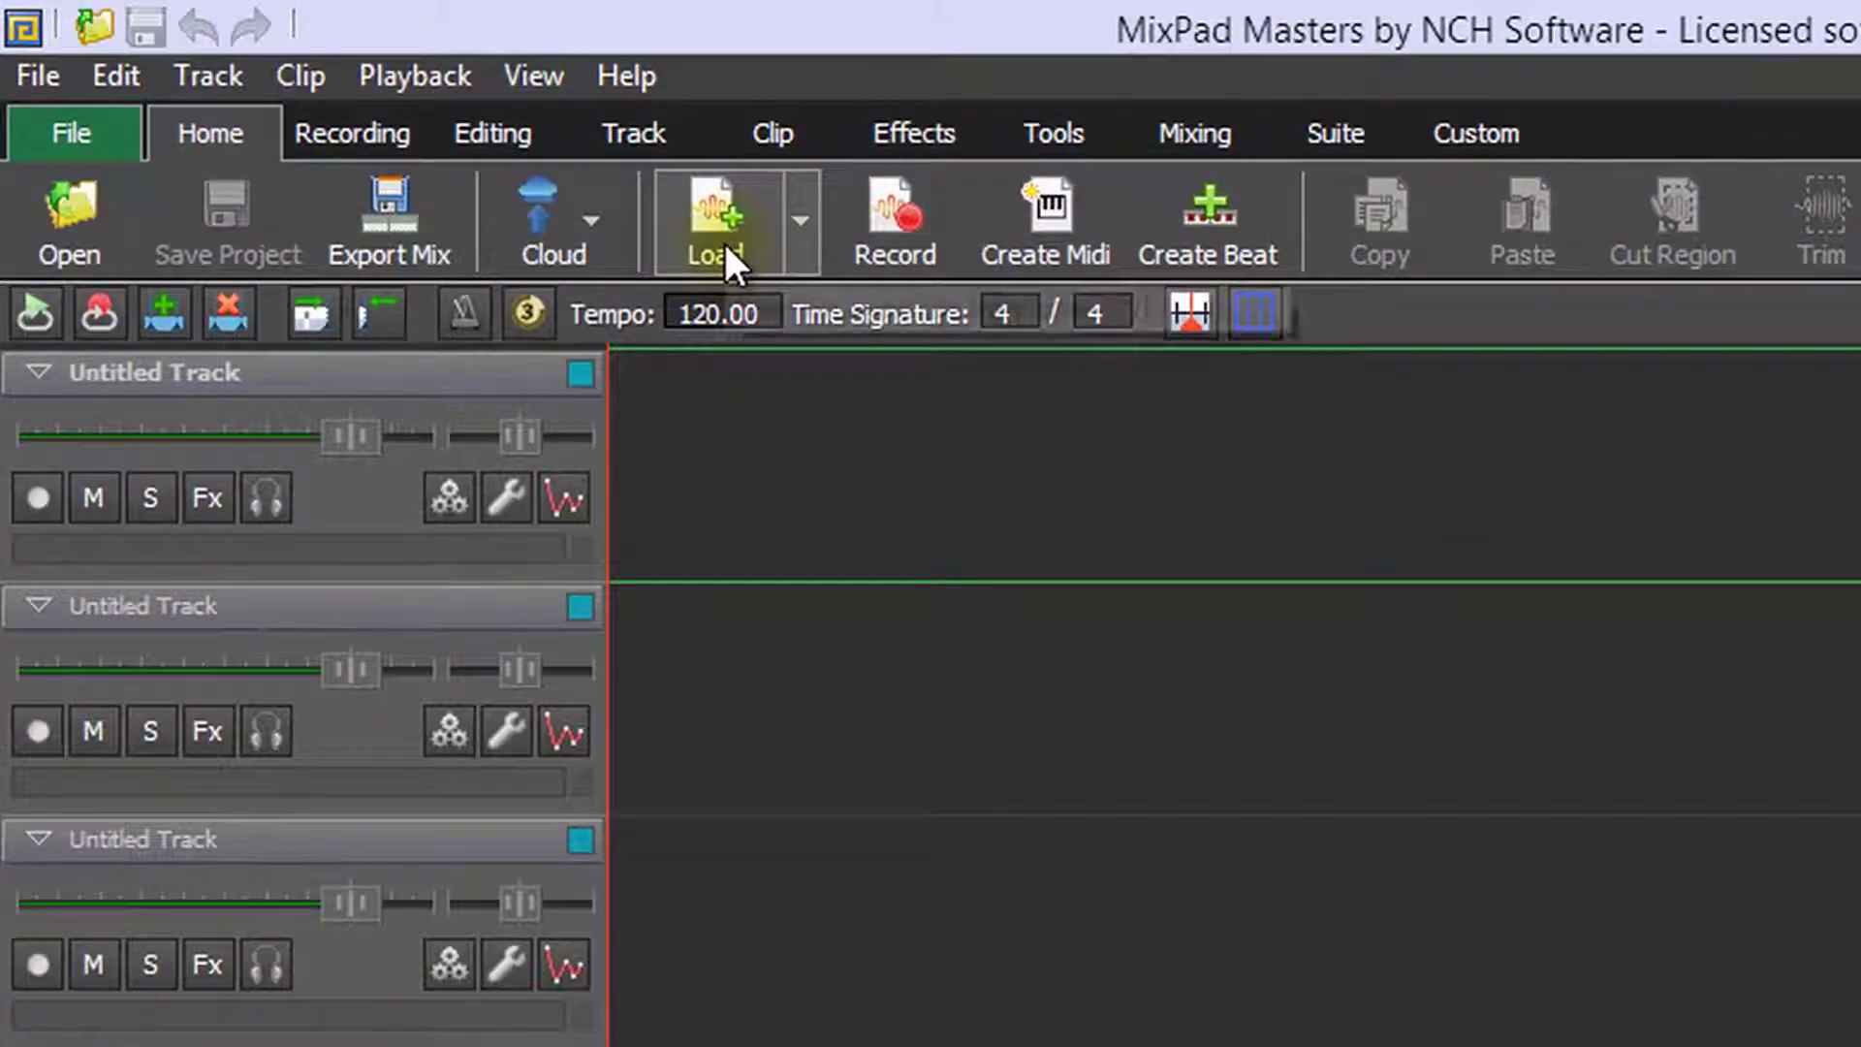
Load track 01.mp3 through track 03.mp3 together from the Locate Sound Clip dialog.
click(723, 241)
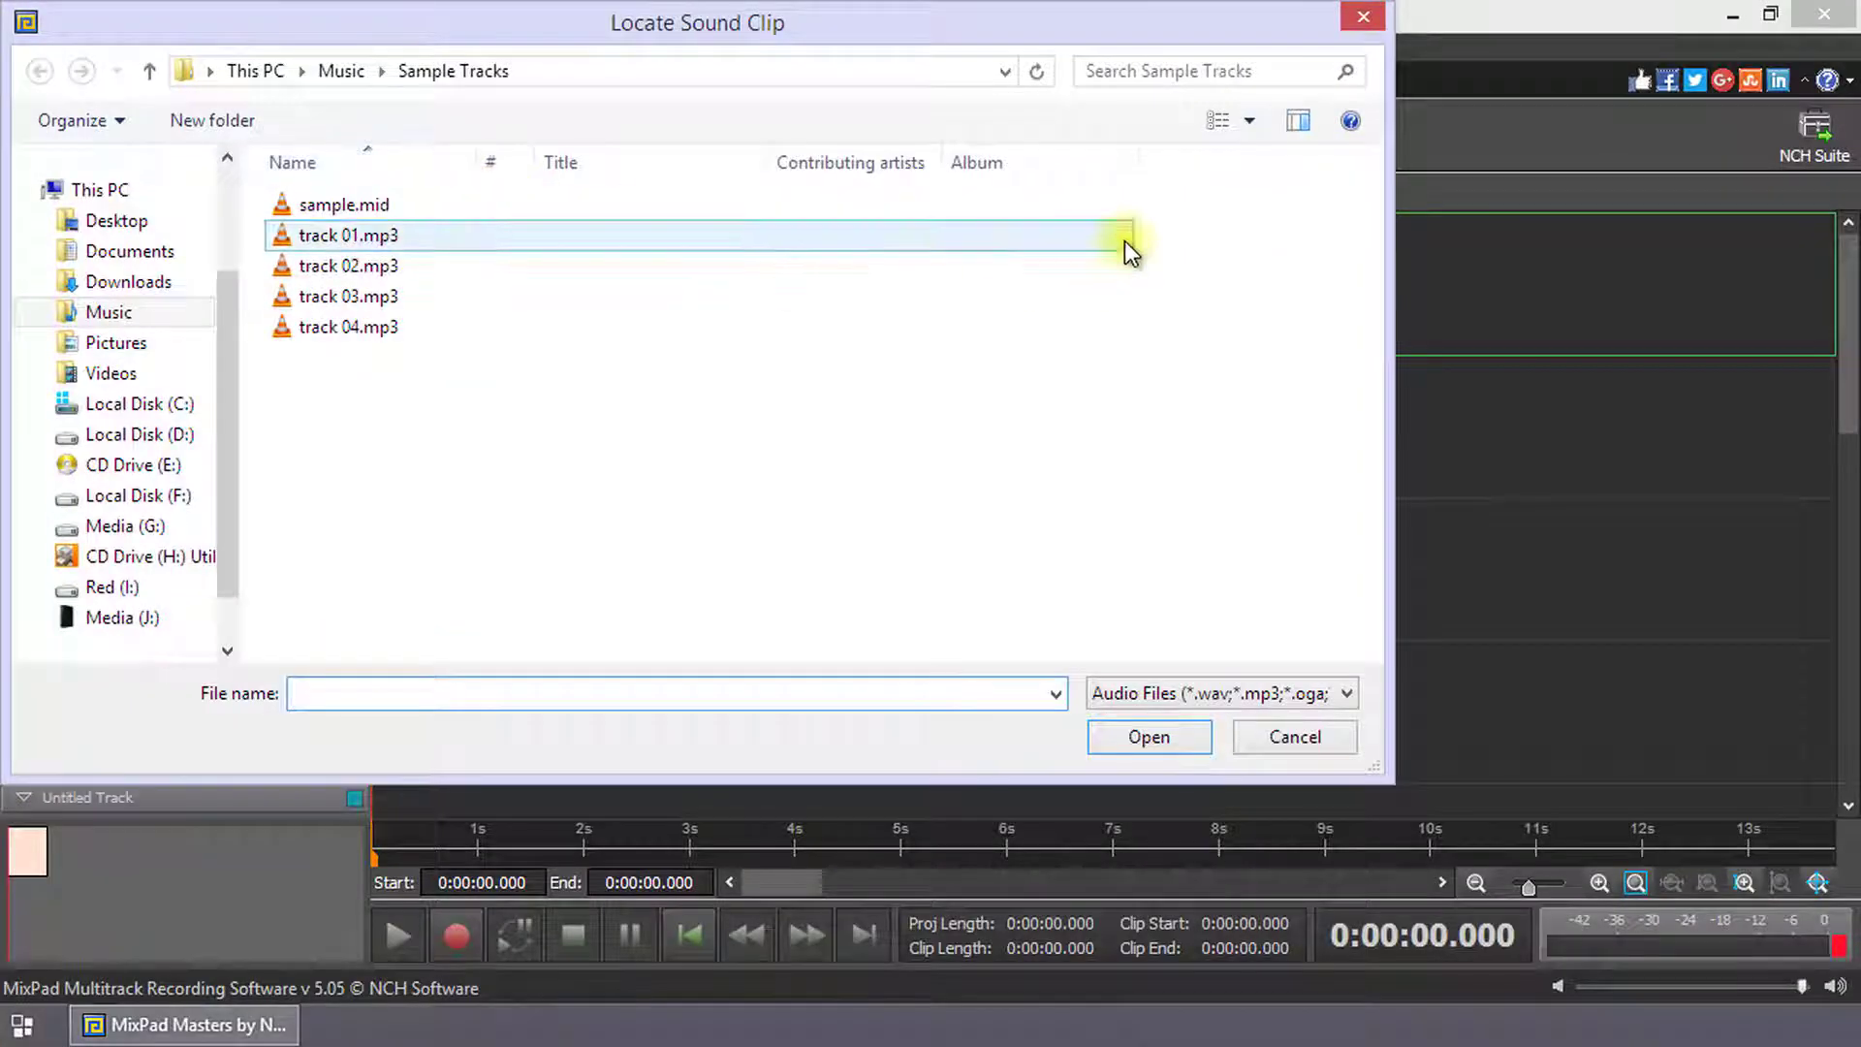
drag(1153, 230, 945, 320)
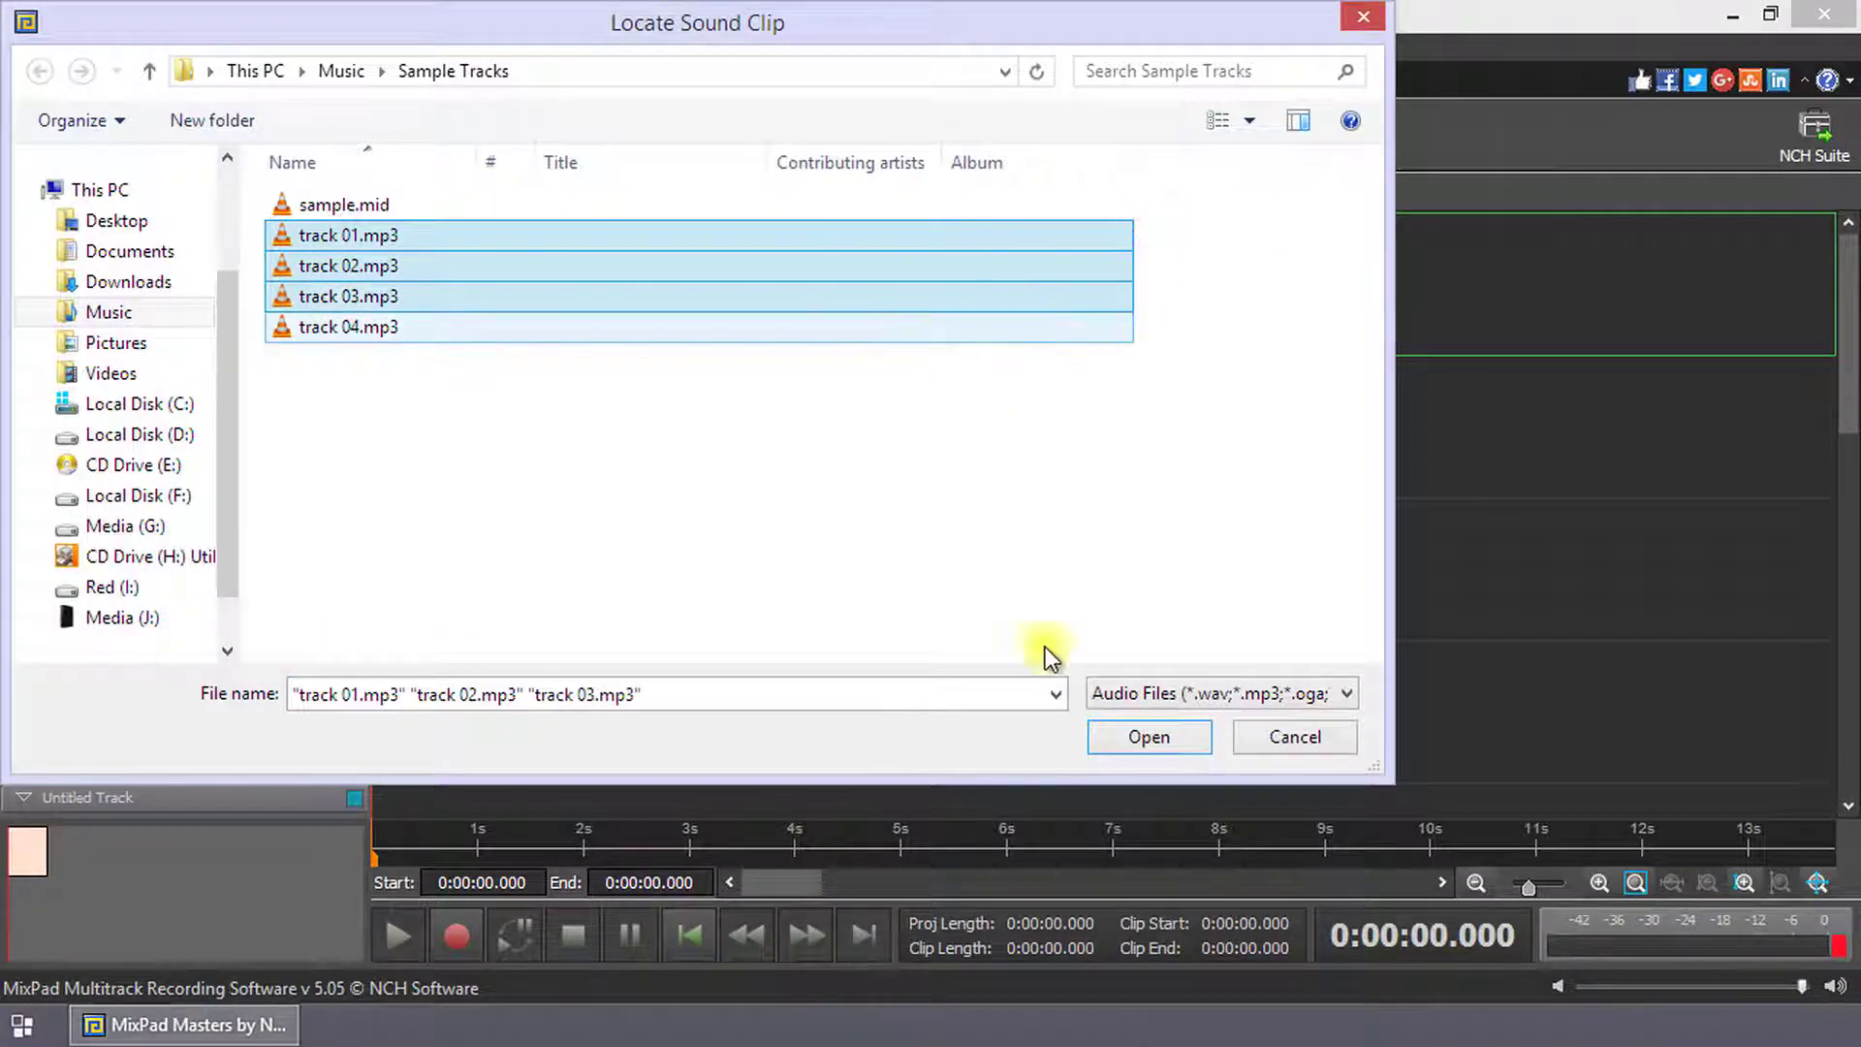
click(1140, 739)
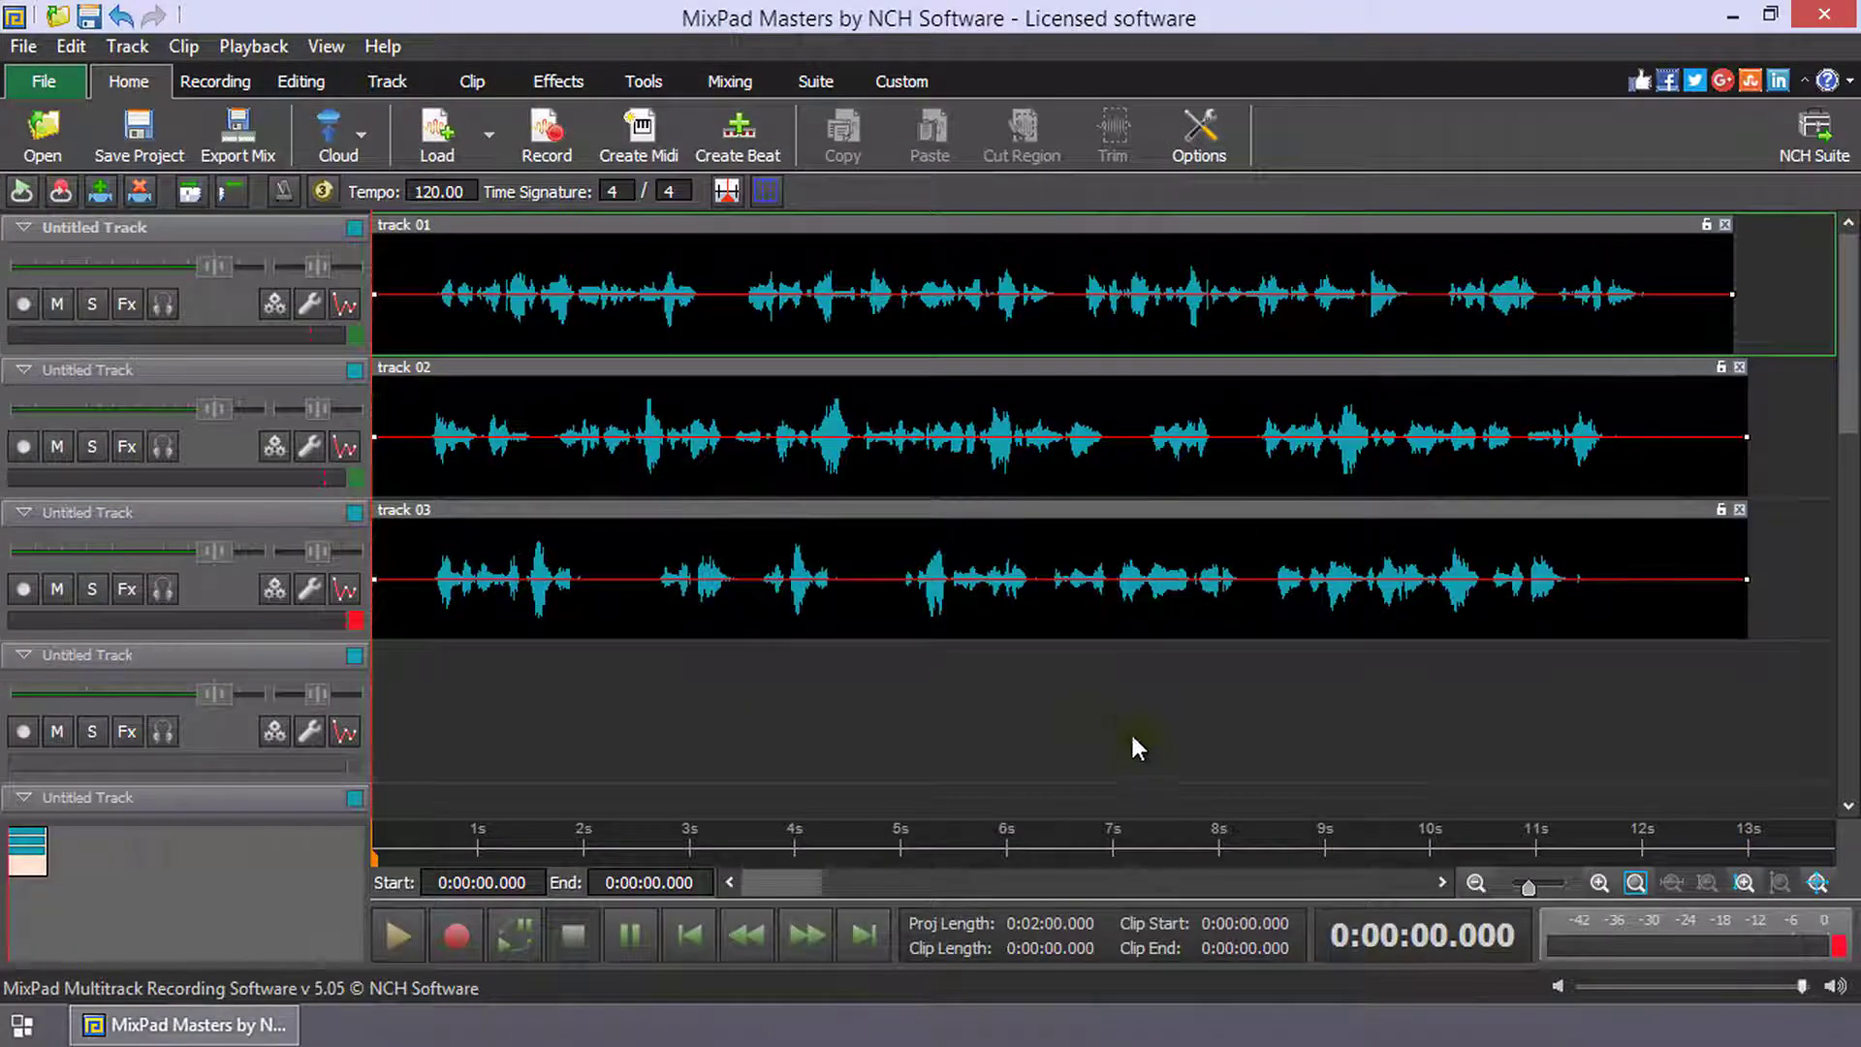
Select the track 02 clip, drop track 1's volume to -5 dB and lower track 2's volume.
mouse_move(808, 367)
mouse_down()
mouse_move(872, 366)
mouse_move(801, 367)
mouse_move(859, 374)
mouse_move(802, 374)
mouse_move(819, 370)
mouse_up()
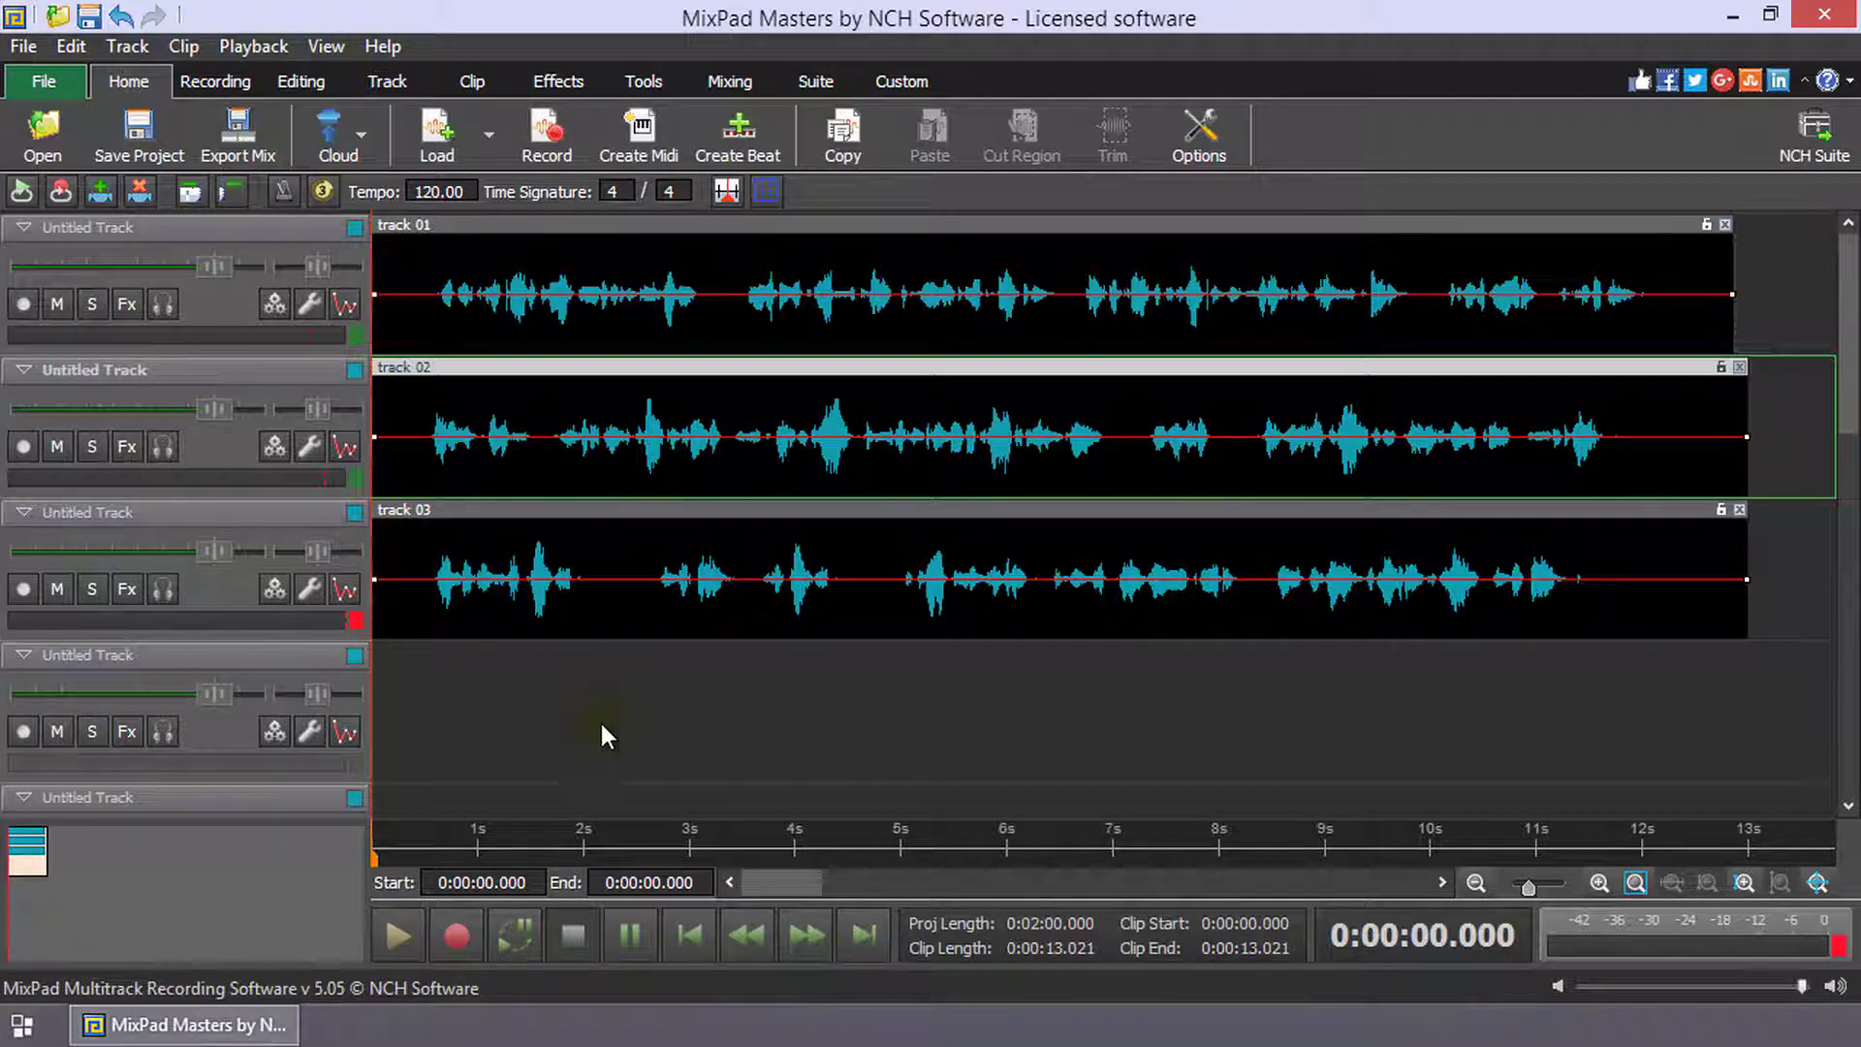
mouse_move(213, 267)
mouse_down()
mouse_move(192, 271)
mouse_move(213, 270)
mouse_up()
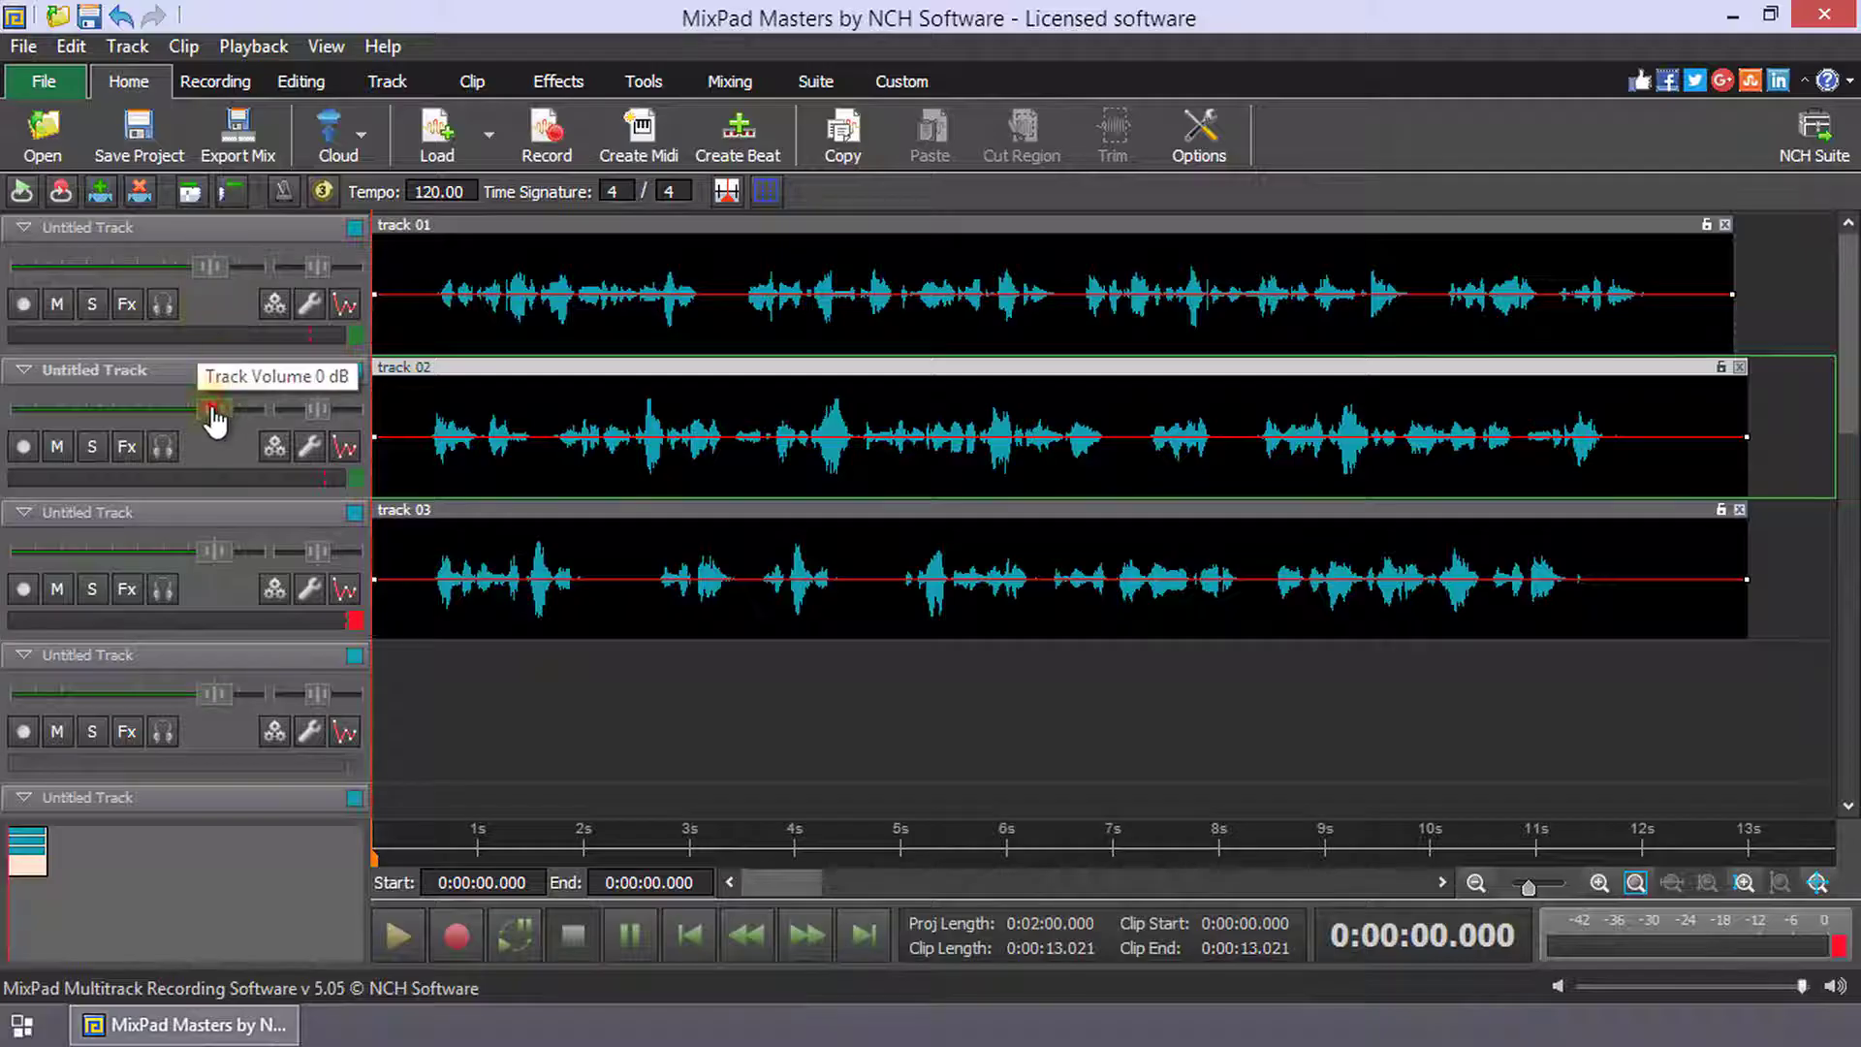
drag(213, 417, 181, 415)
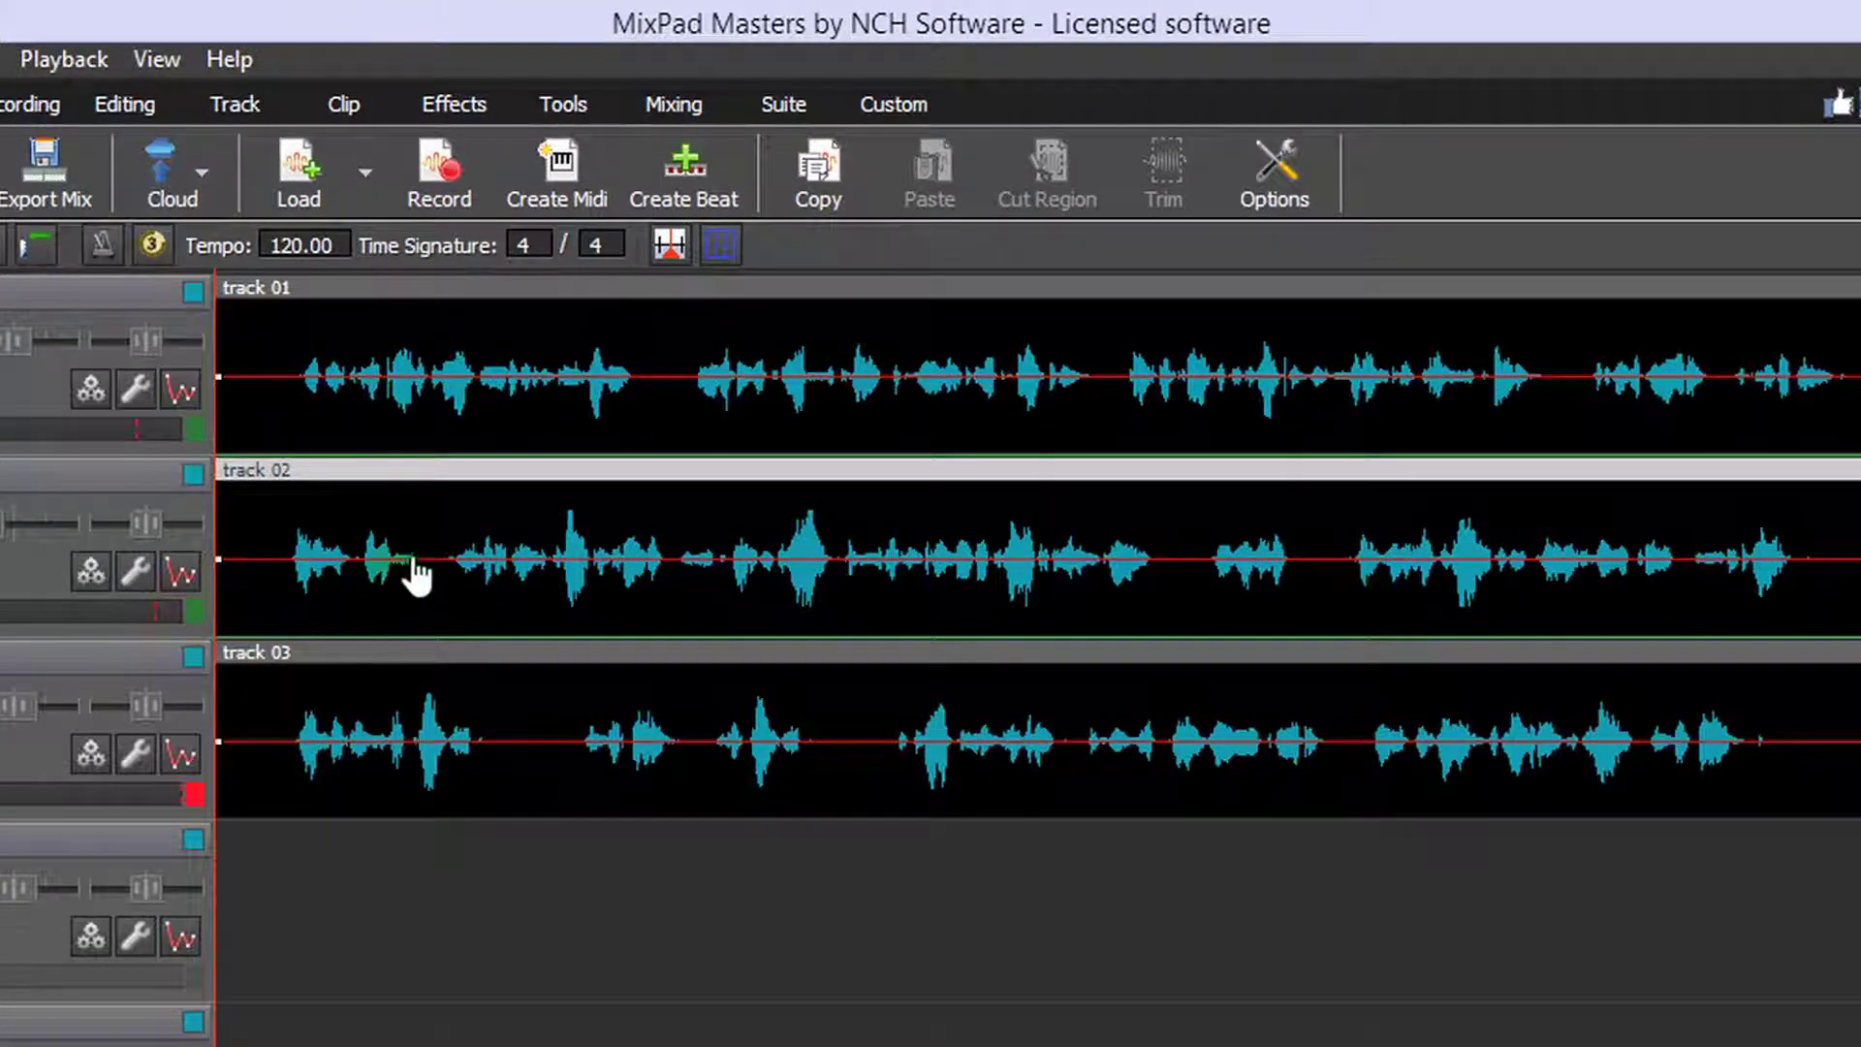
On track 02, raise a volume point to about +6 dB, move one to 5.9 s, and delete the 0.426 s point.
click(188, 572)
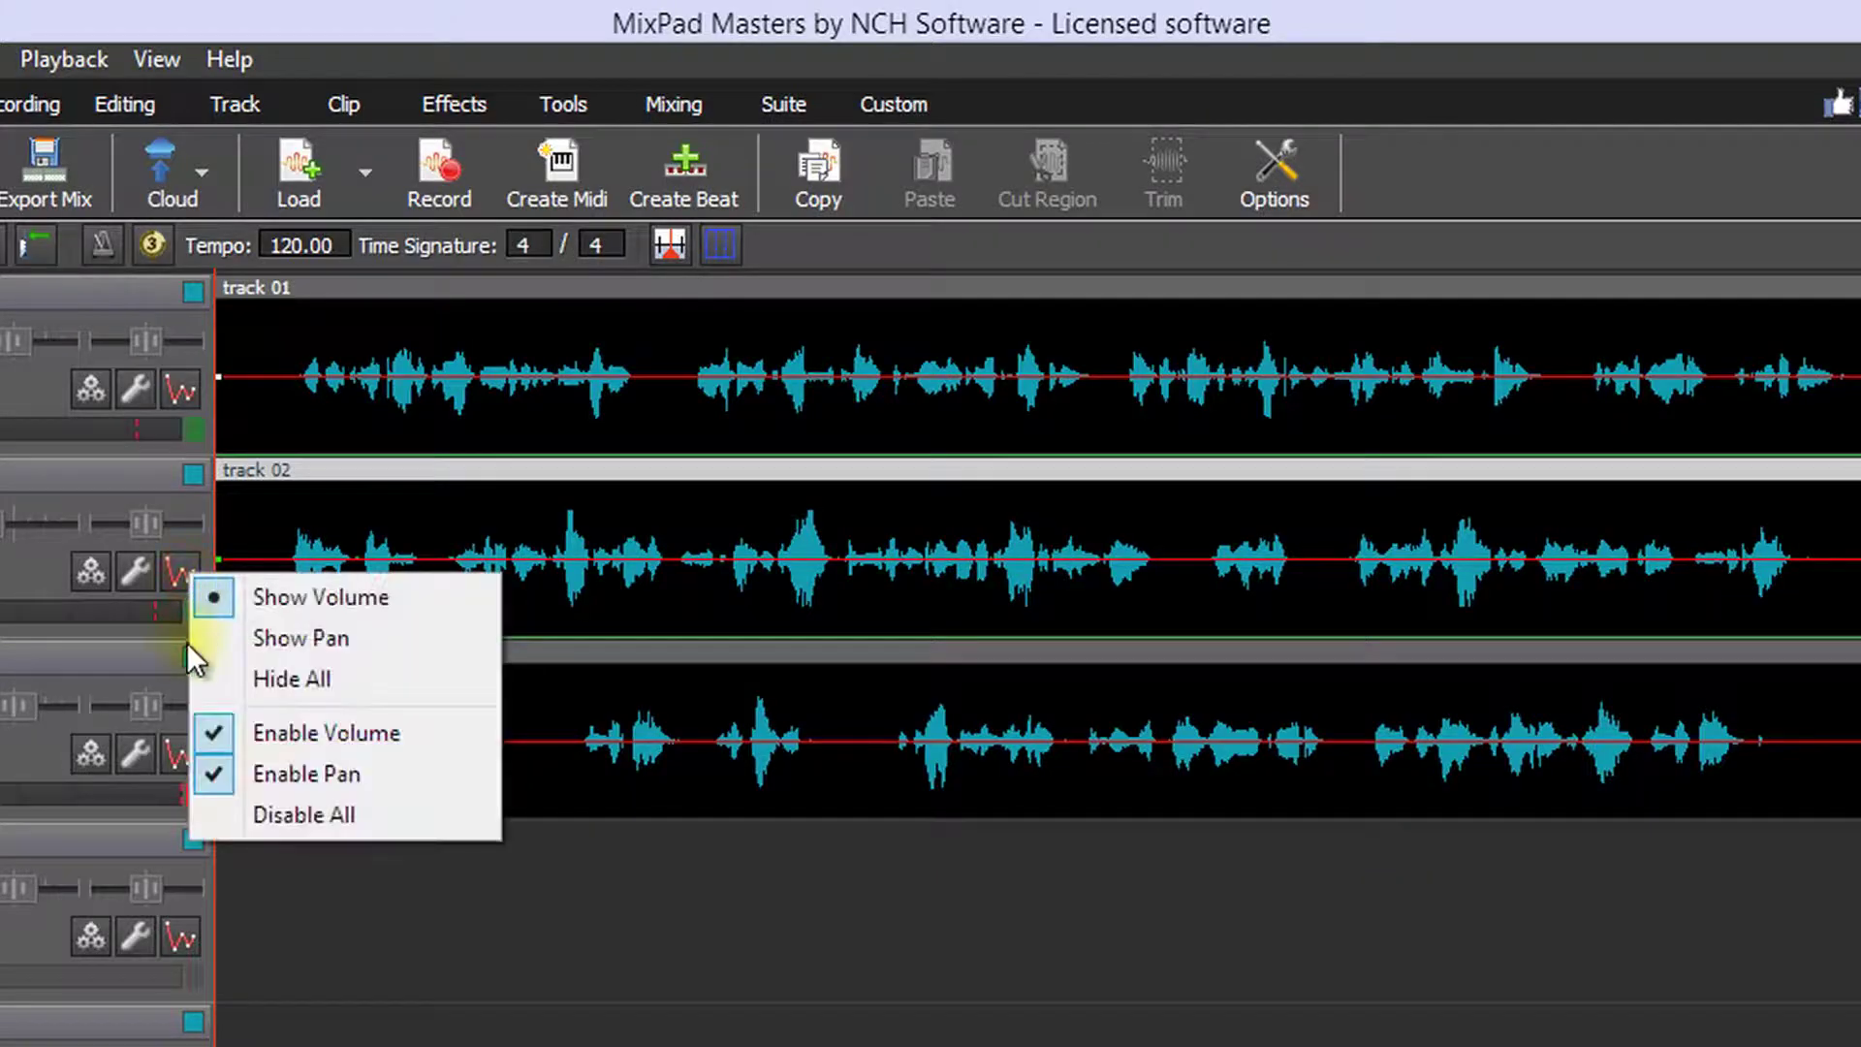
click(271, 557)
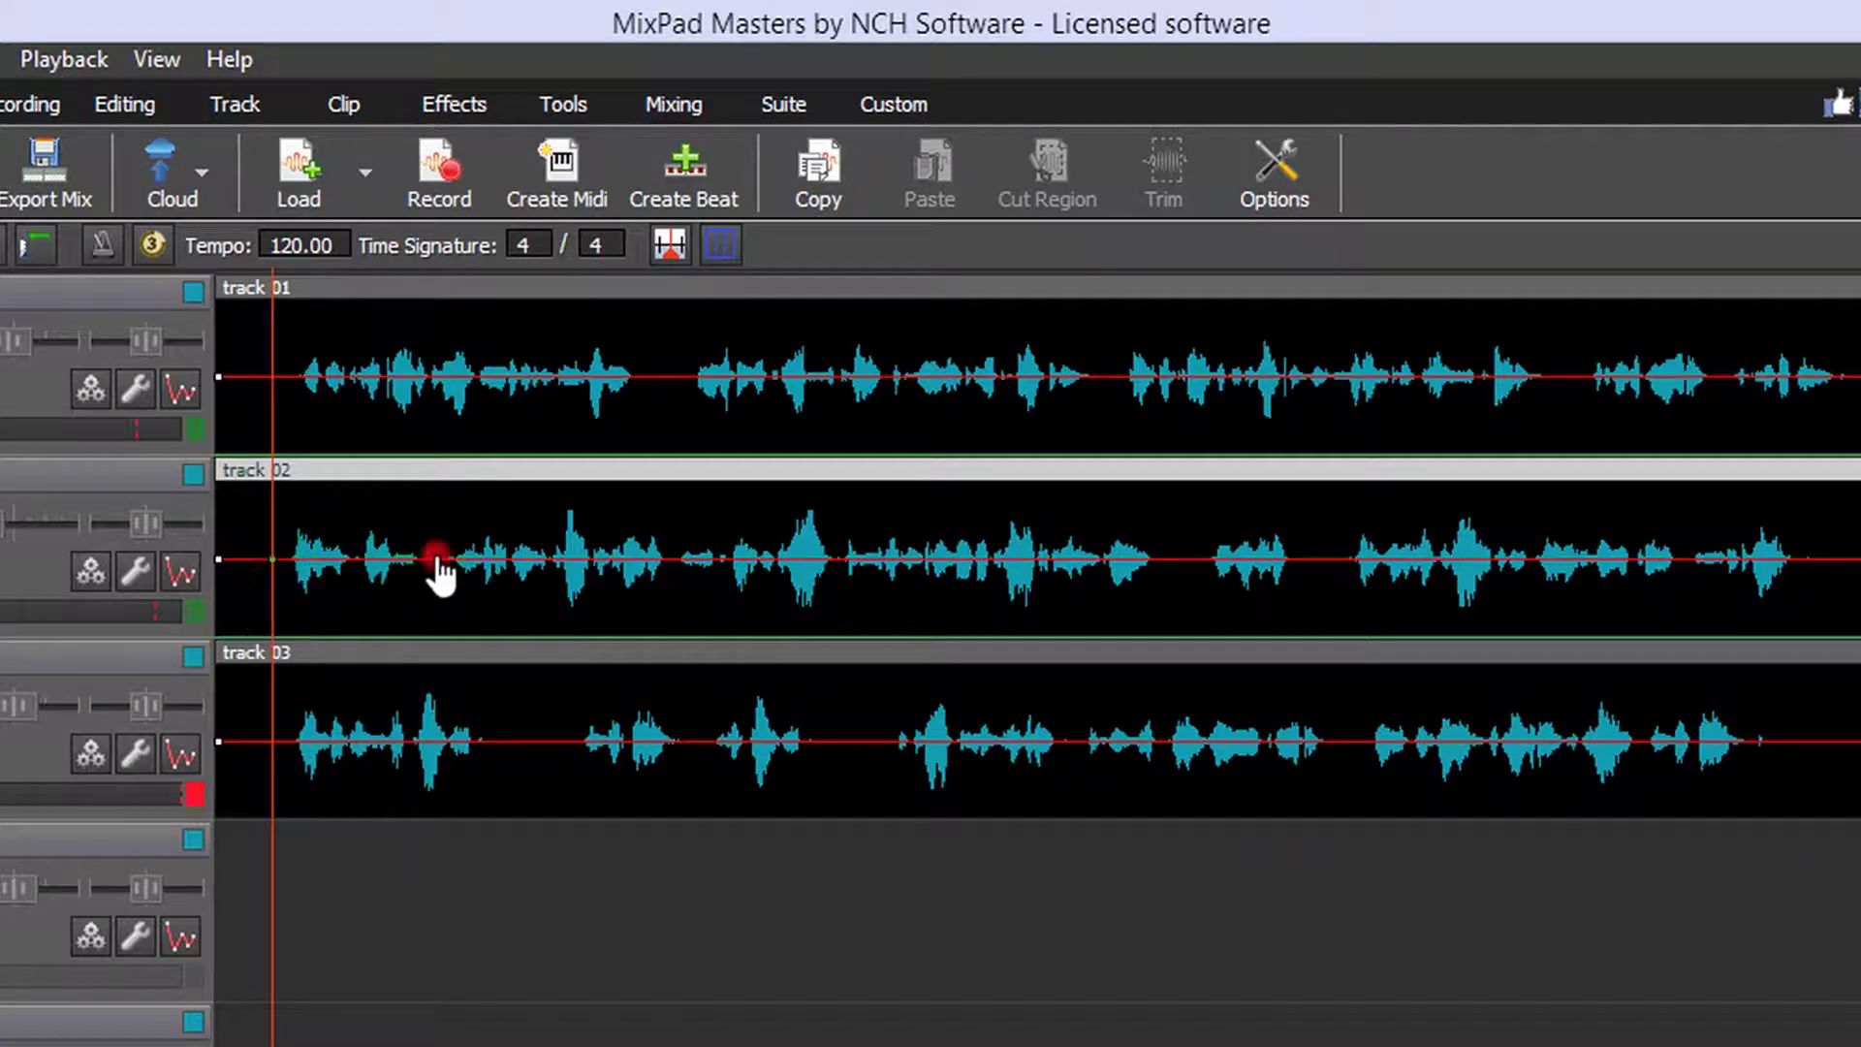
drag(437, 560, 442, 519)
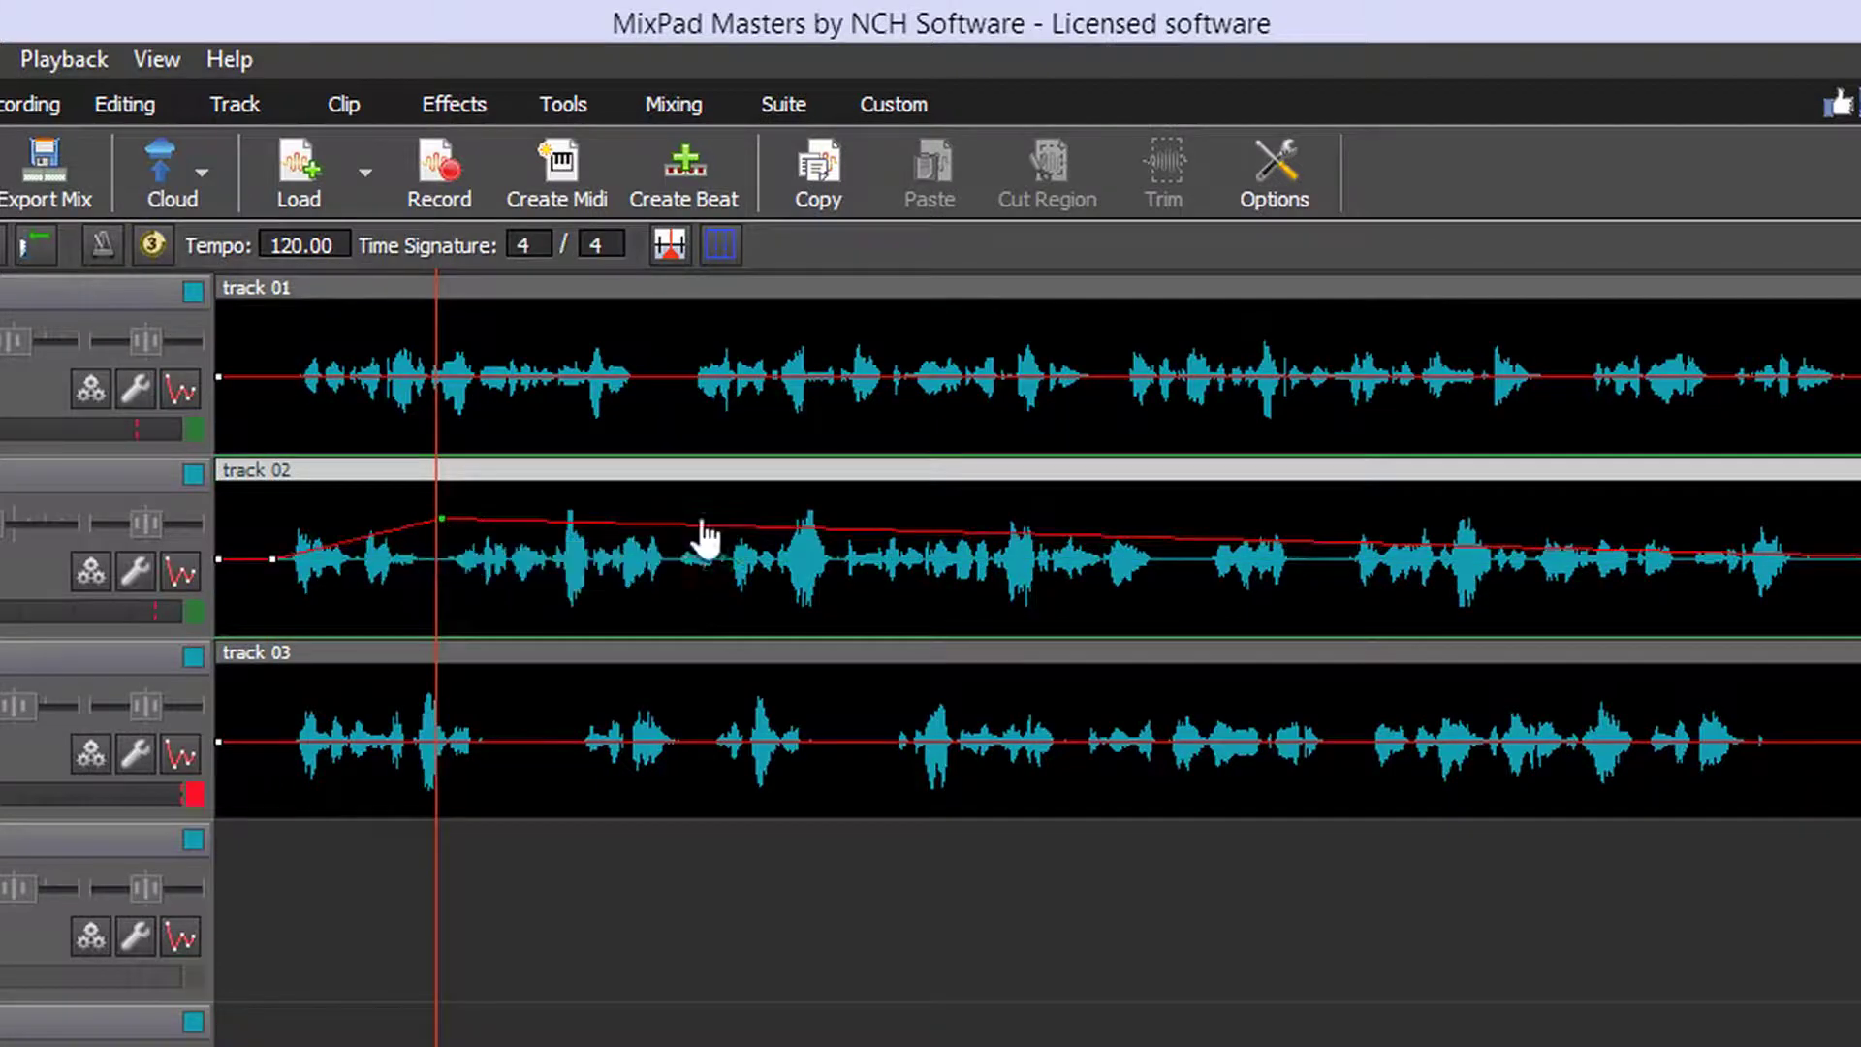
drag(703, 523, 1023, 556)
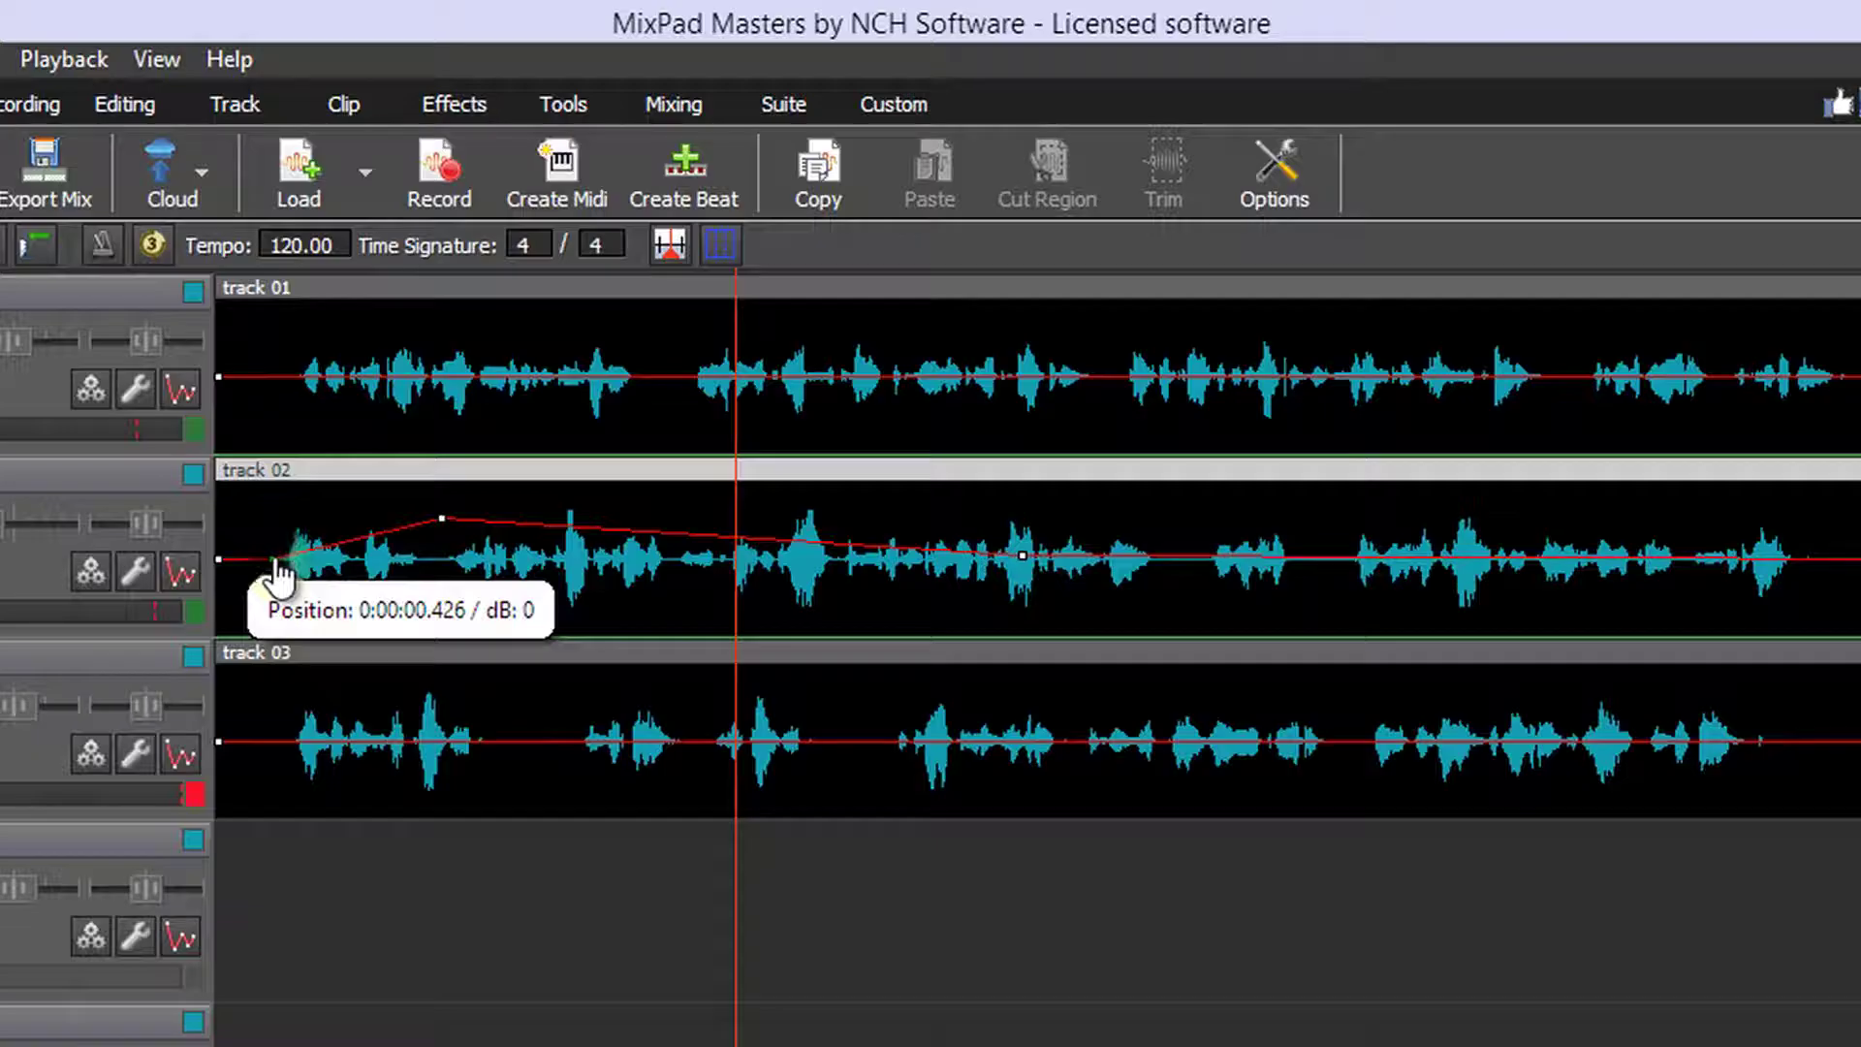
right_click(275, 560)
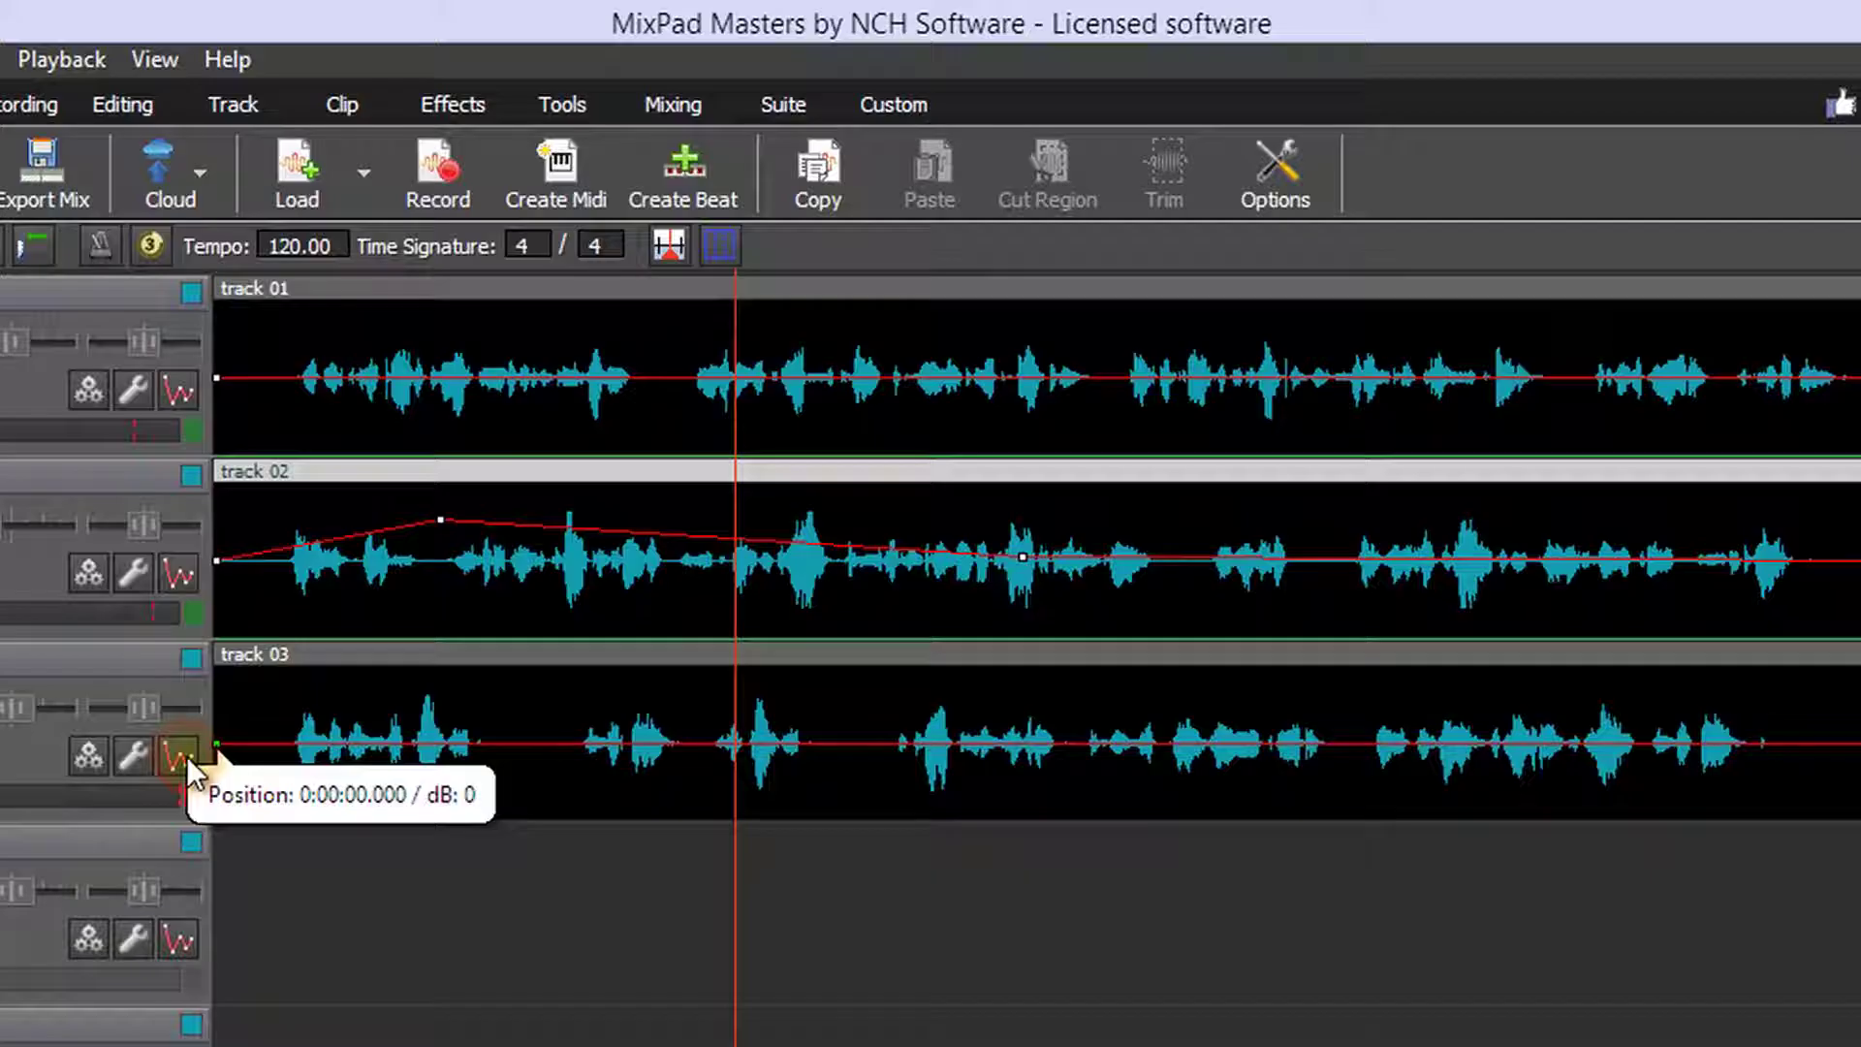
Show the pan envelope for track 03.
click(347, 589)
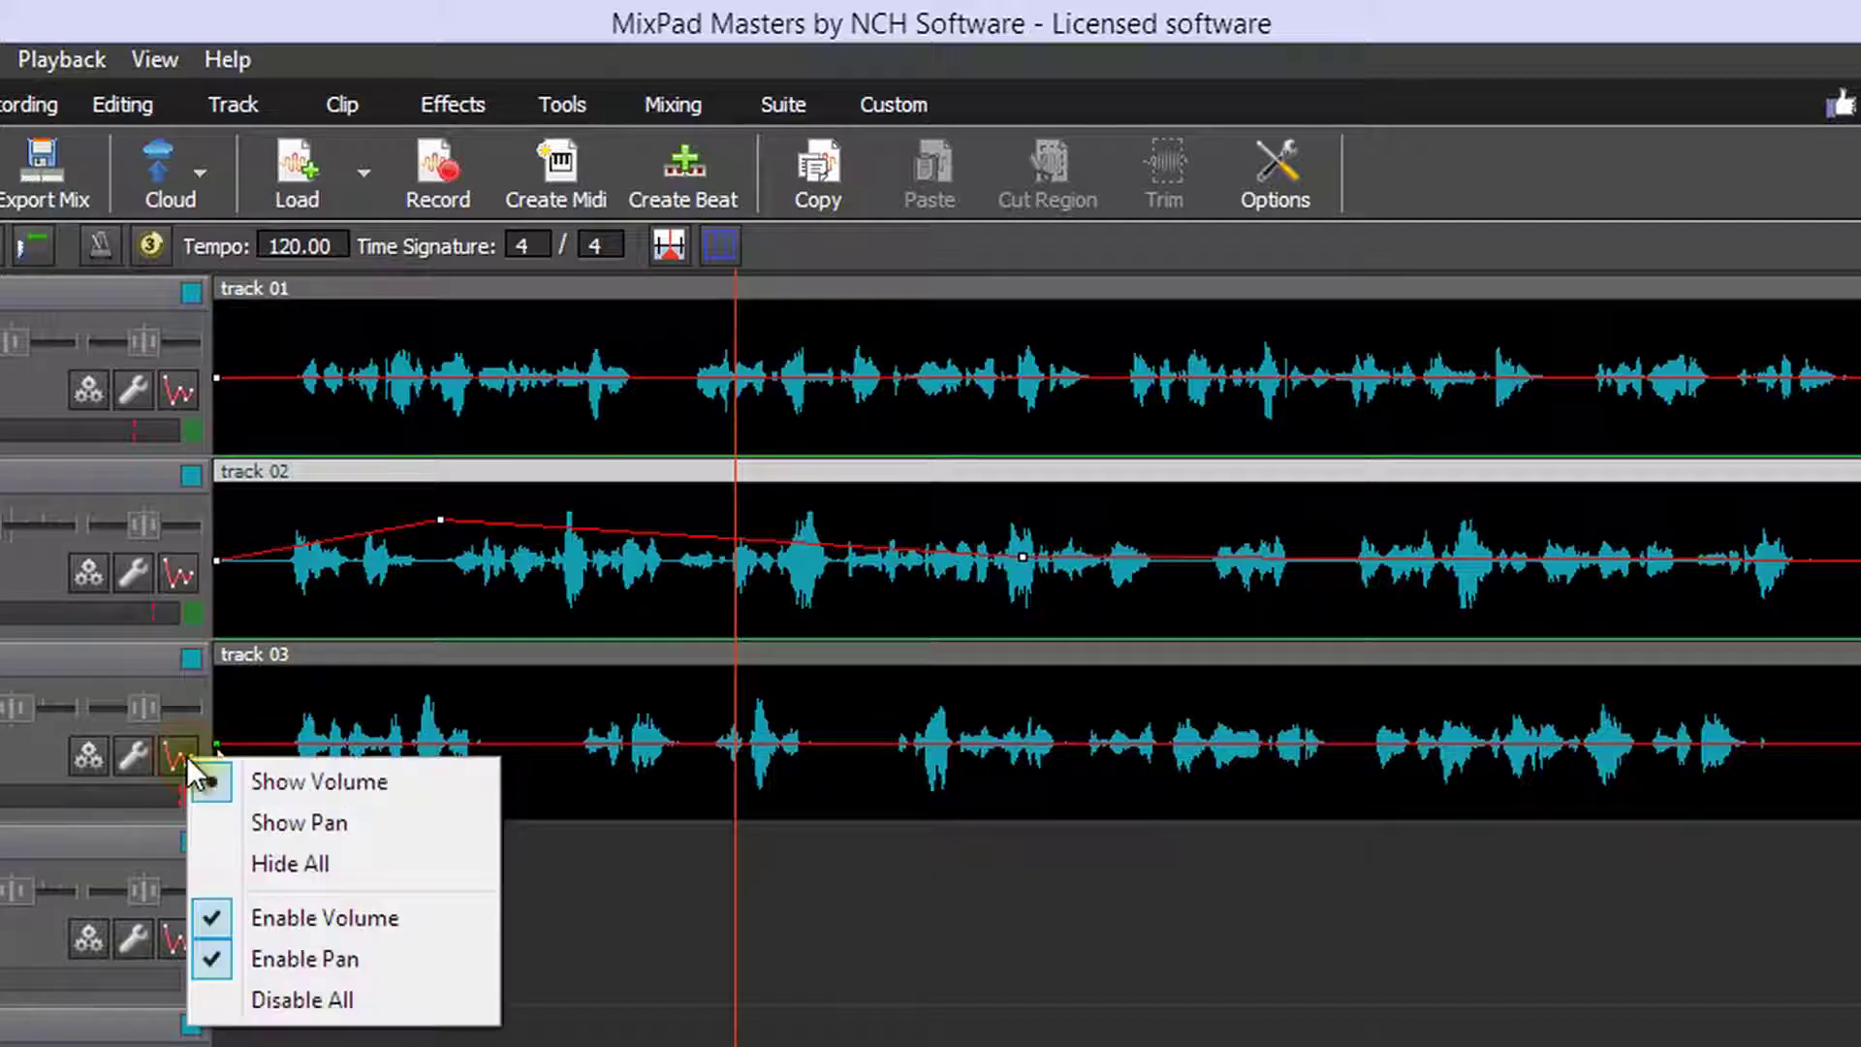
click(184, 756)
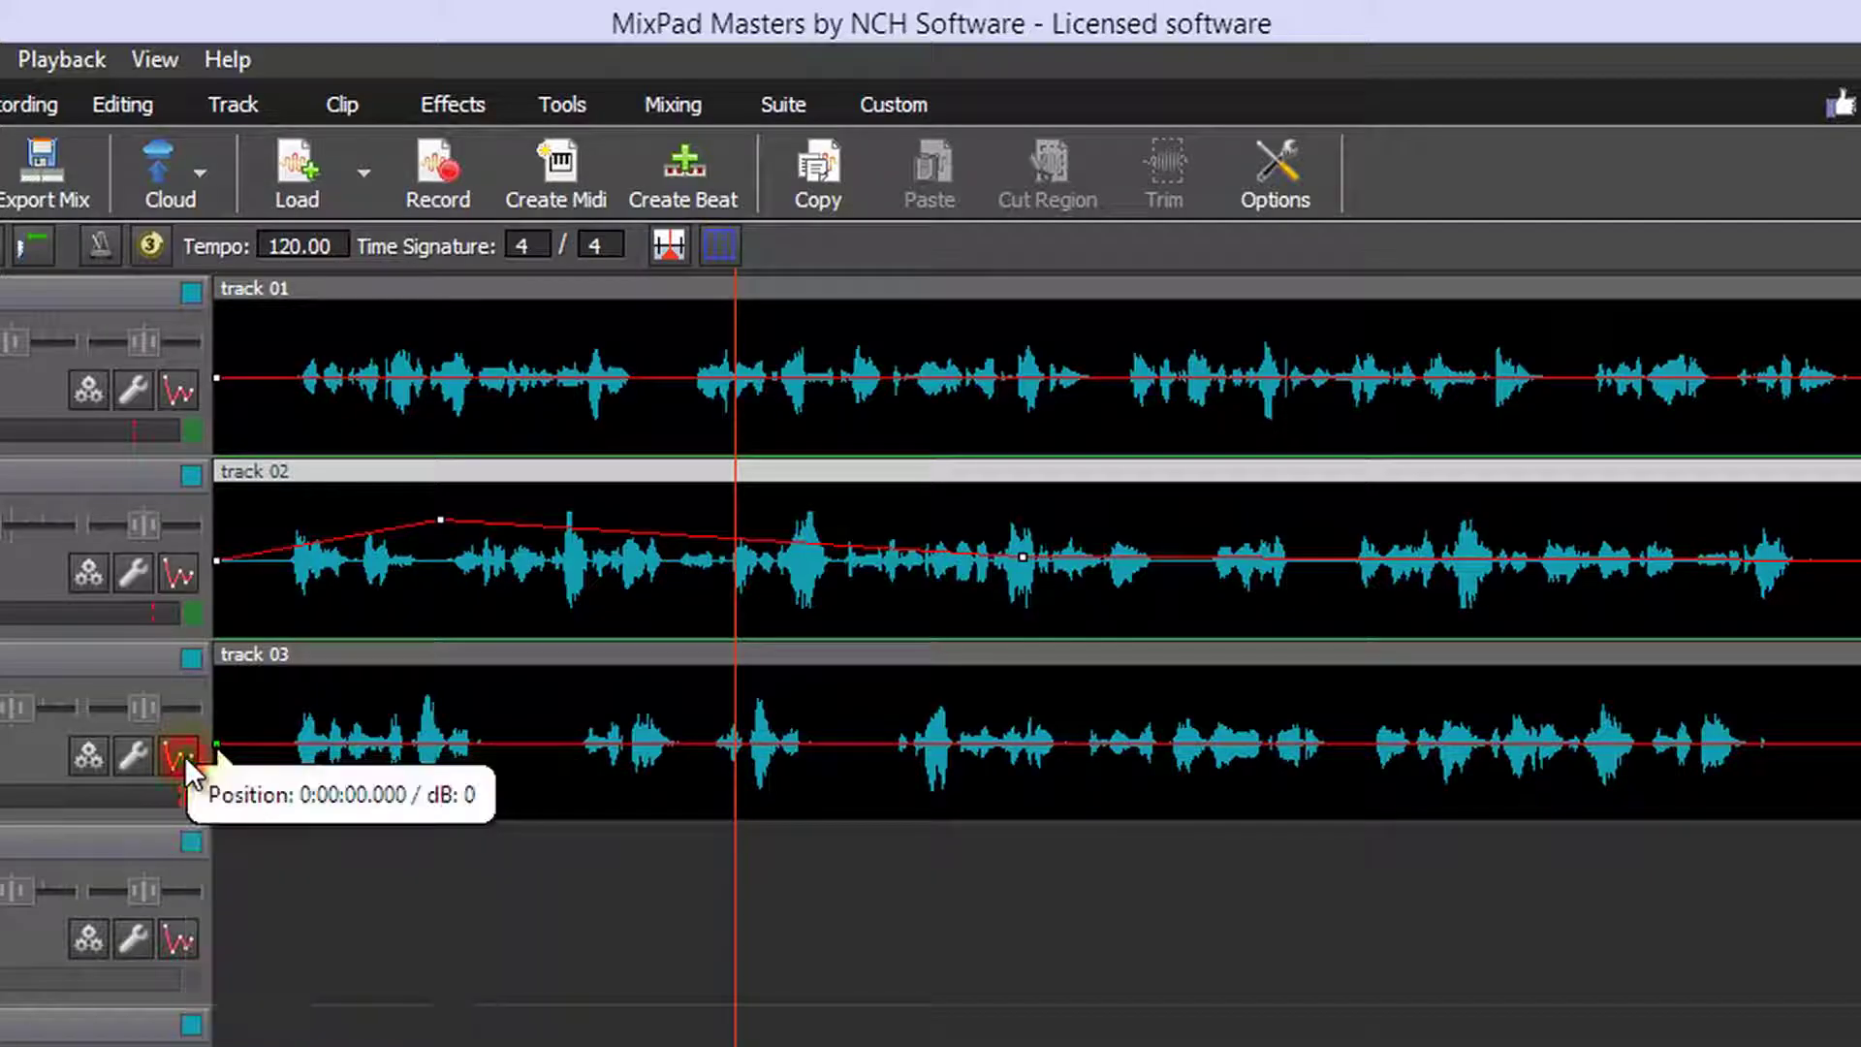
click(184, 756)
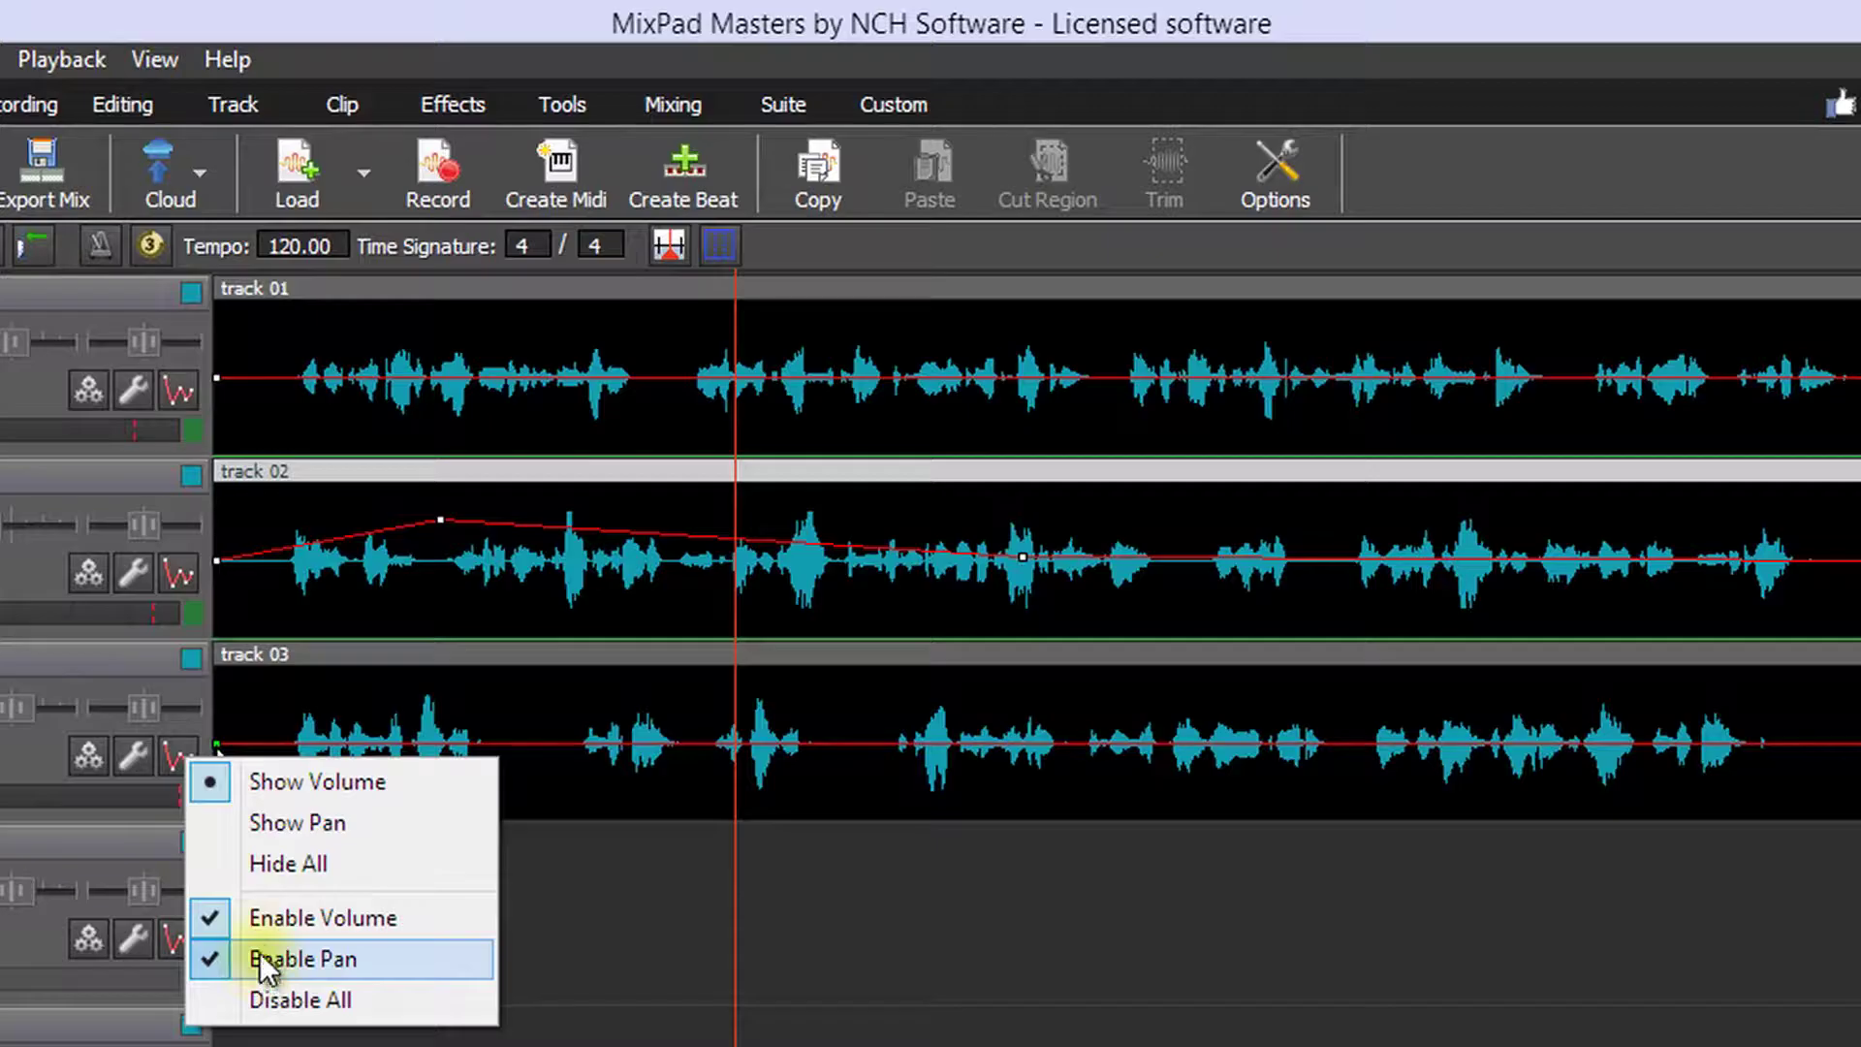
click(275, 824)
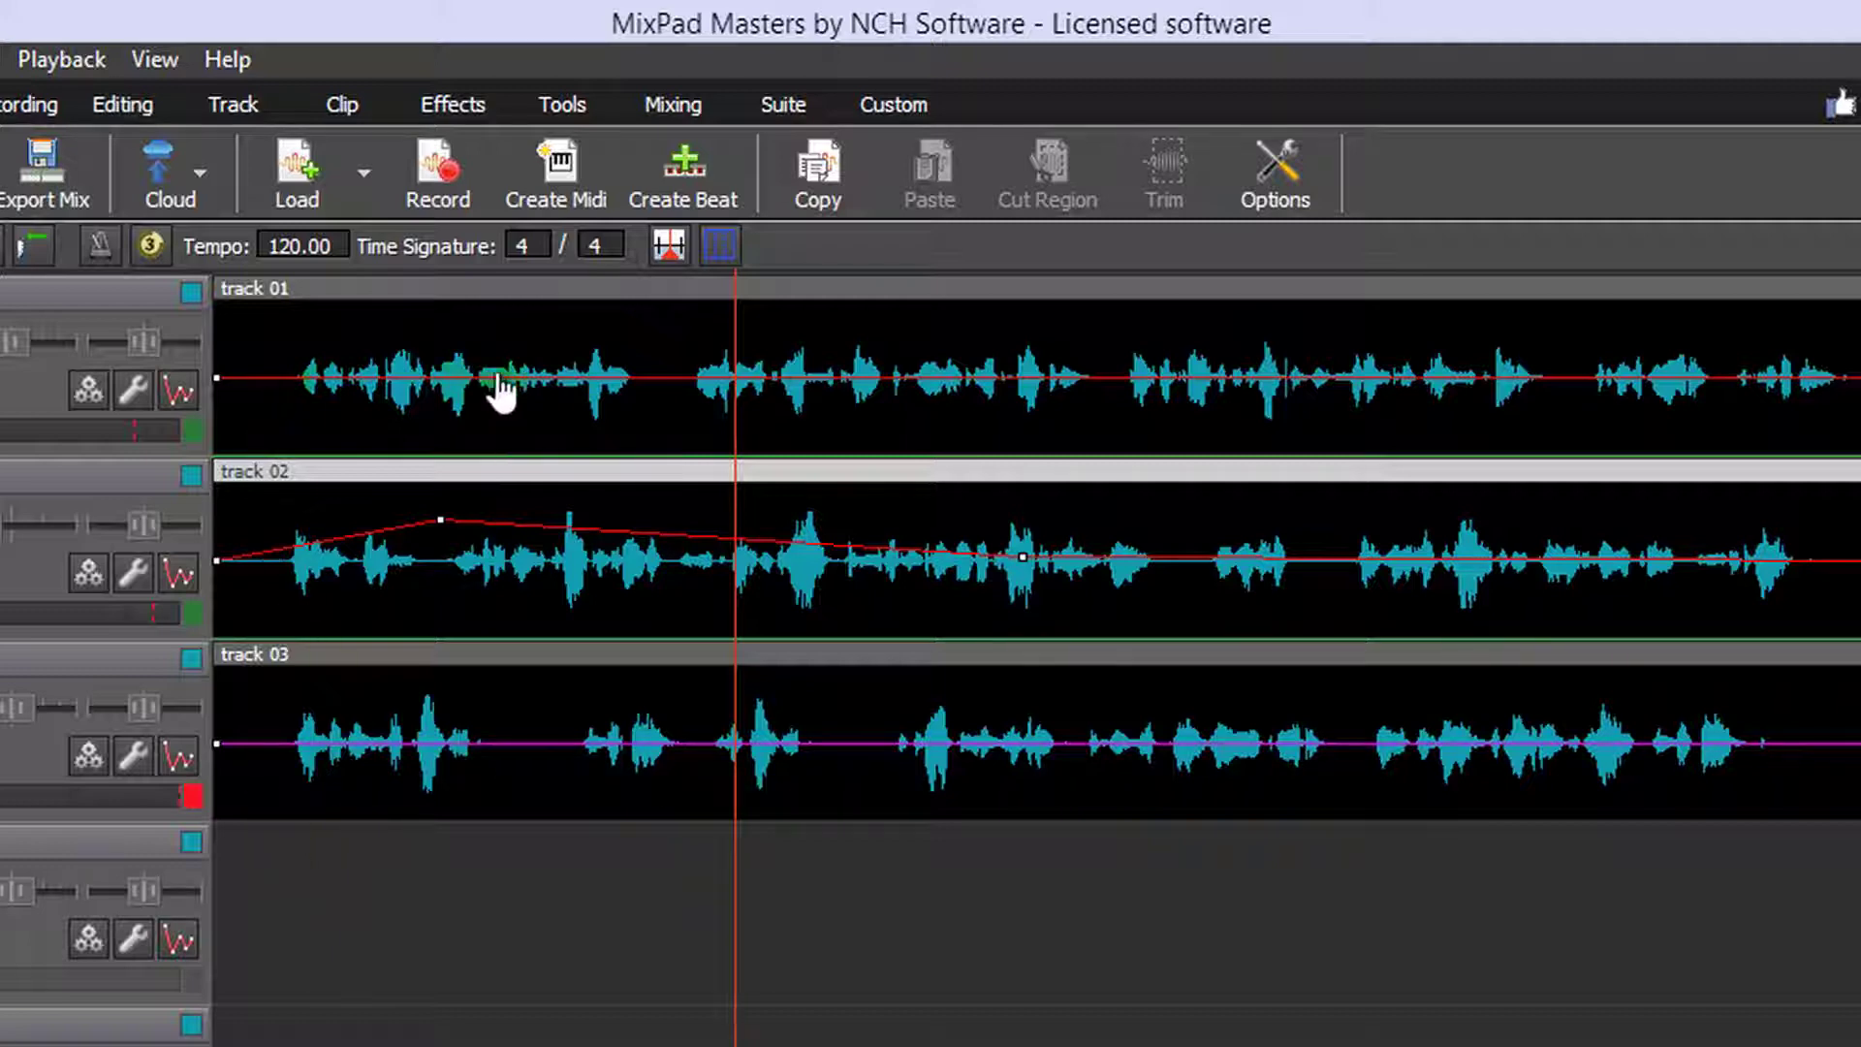
Add track 03 pan nodes with a peak of about 0.76 near 4.6 s, removing the stray 2.3 s node.
click(254, 747)
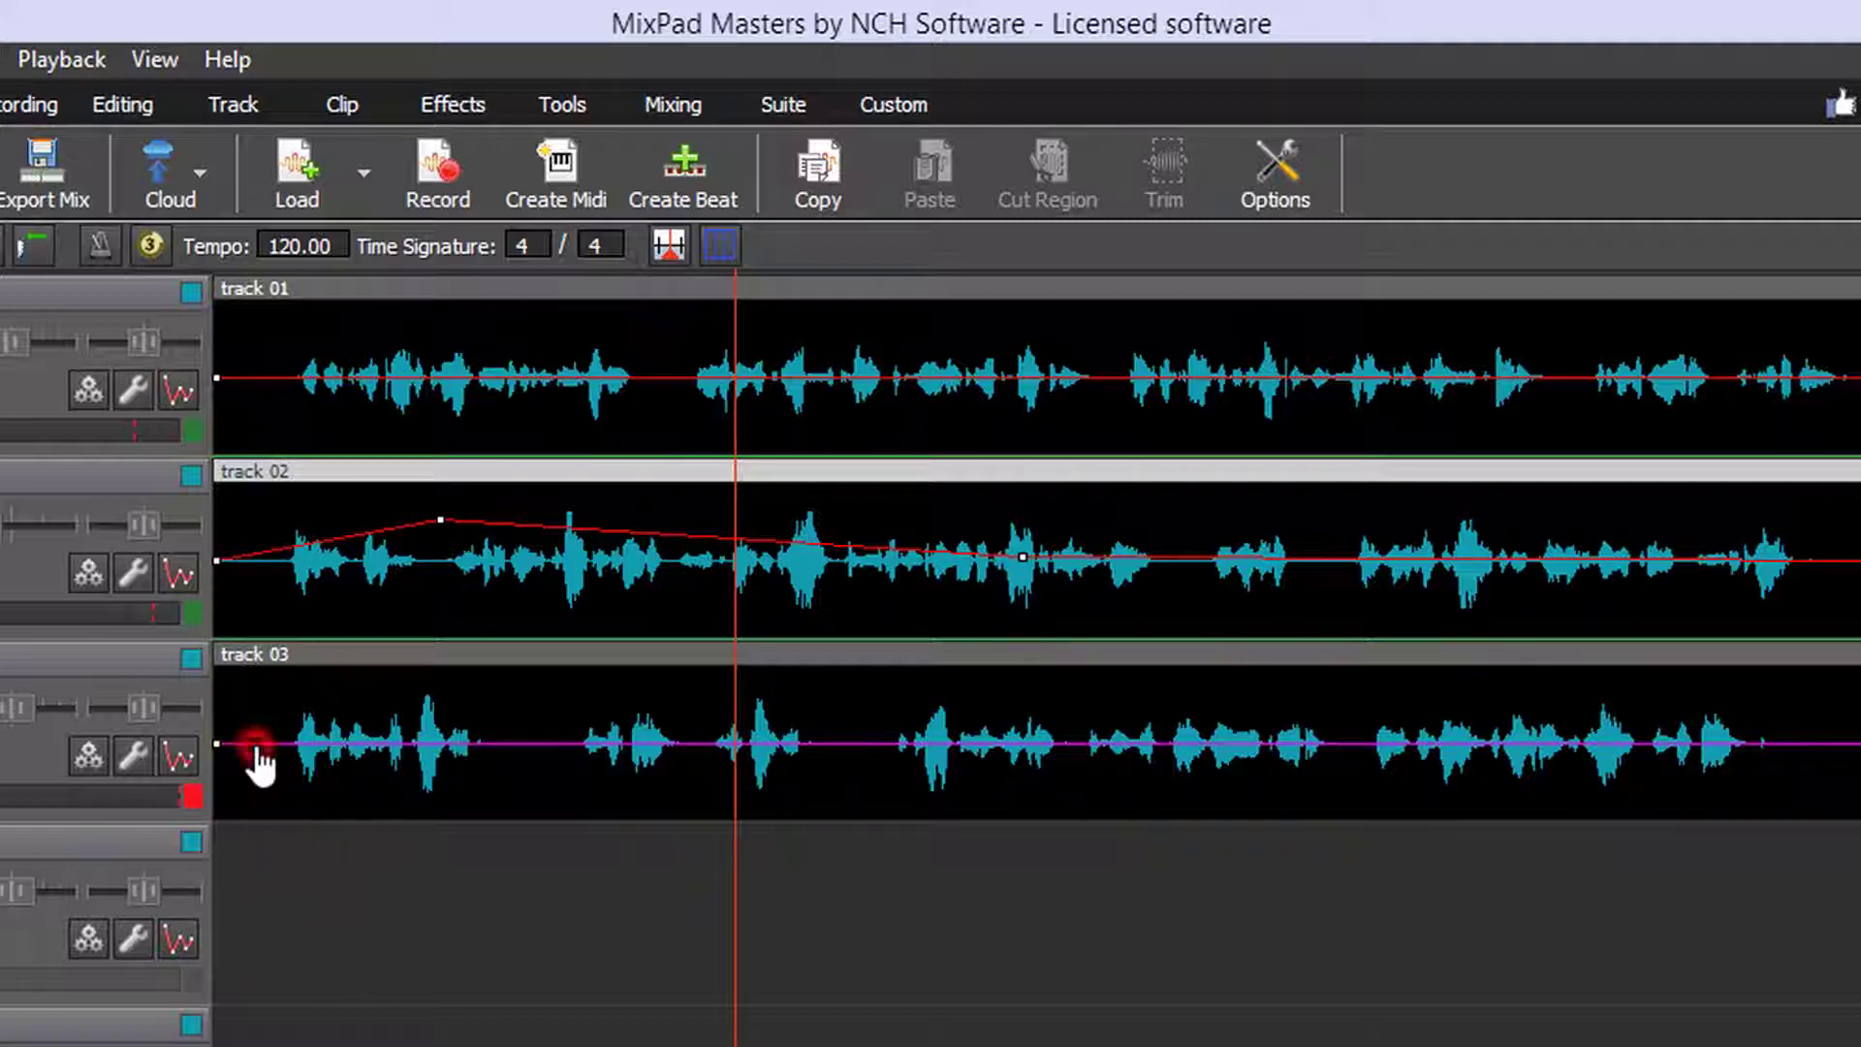
click(529, 743)
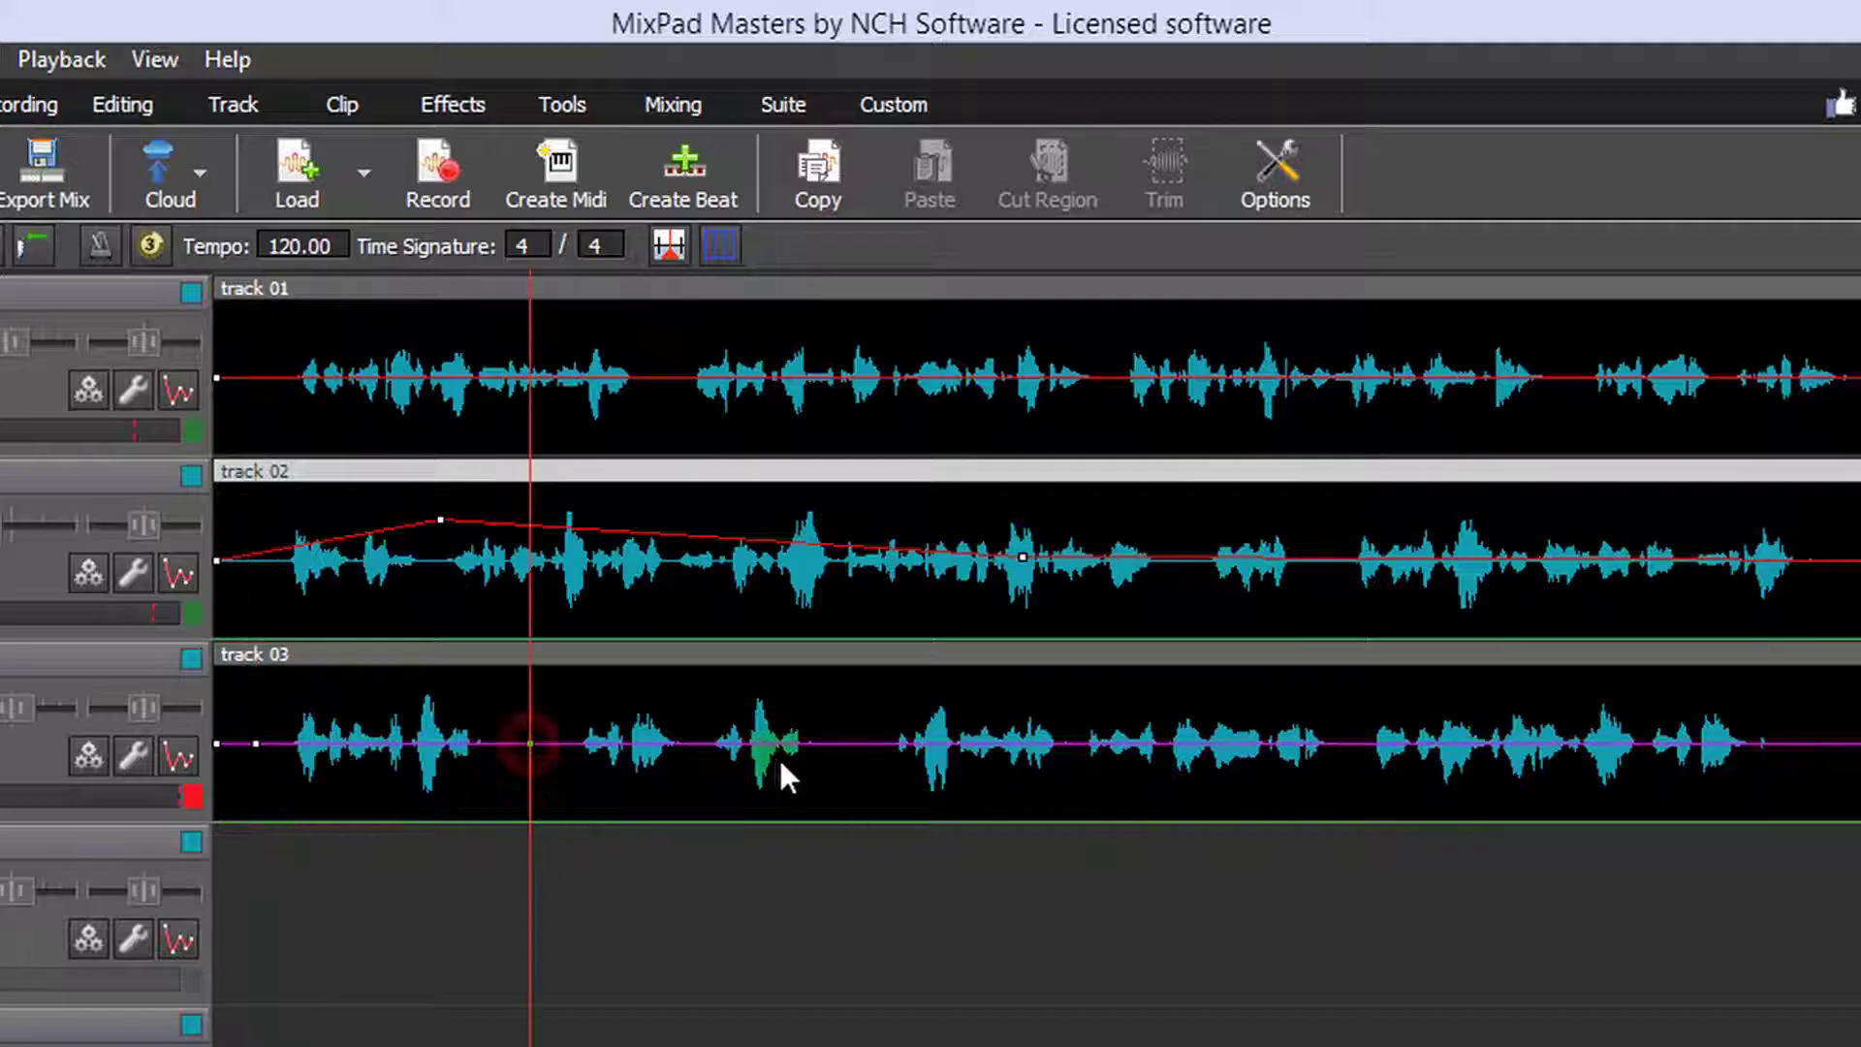
click(841, 743)
drag(841, 743, 845, 692)
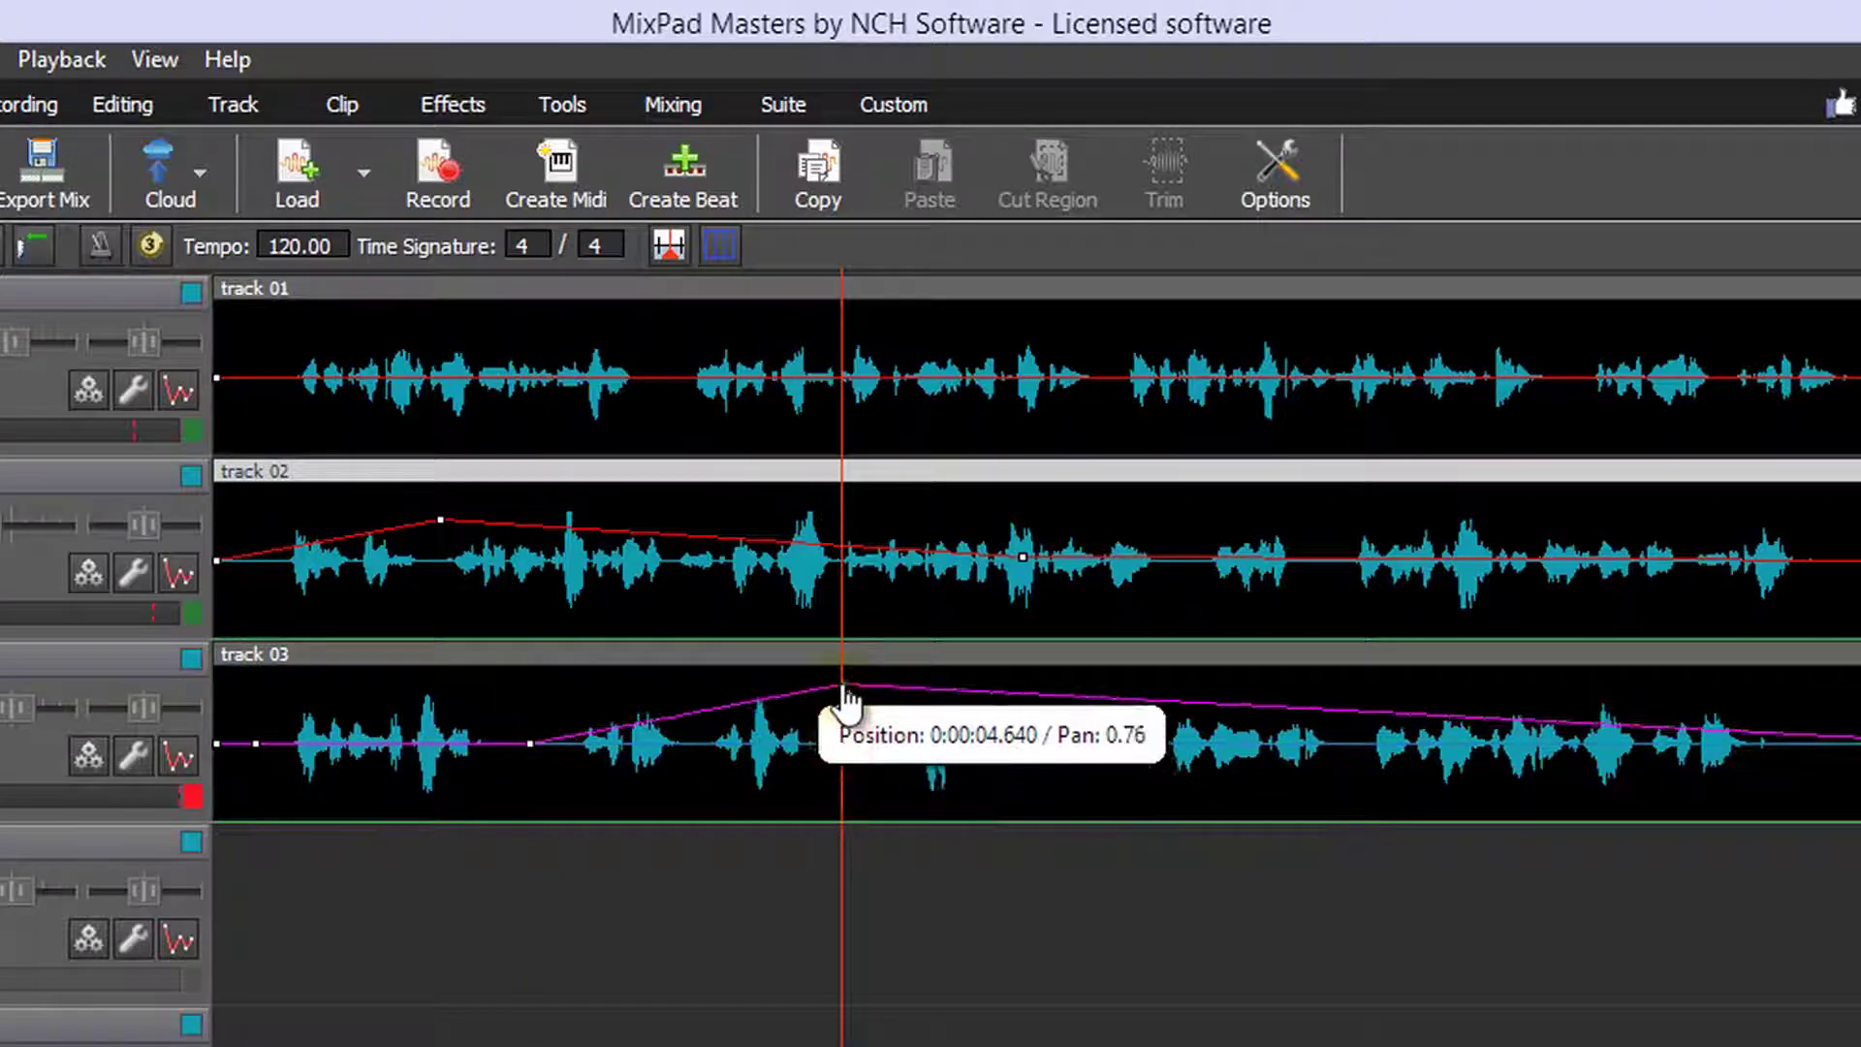
click(1020, 694)
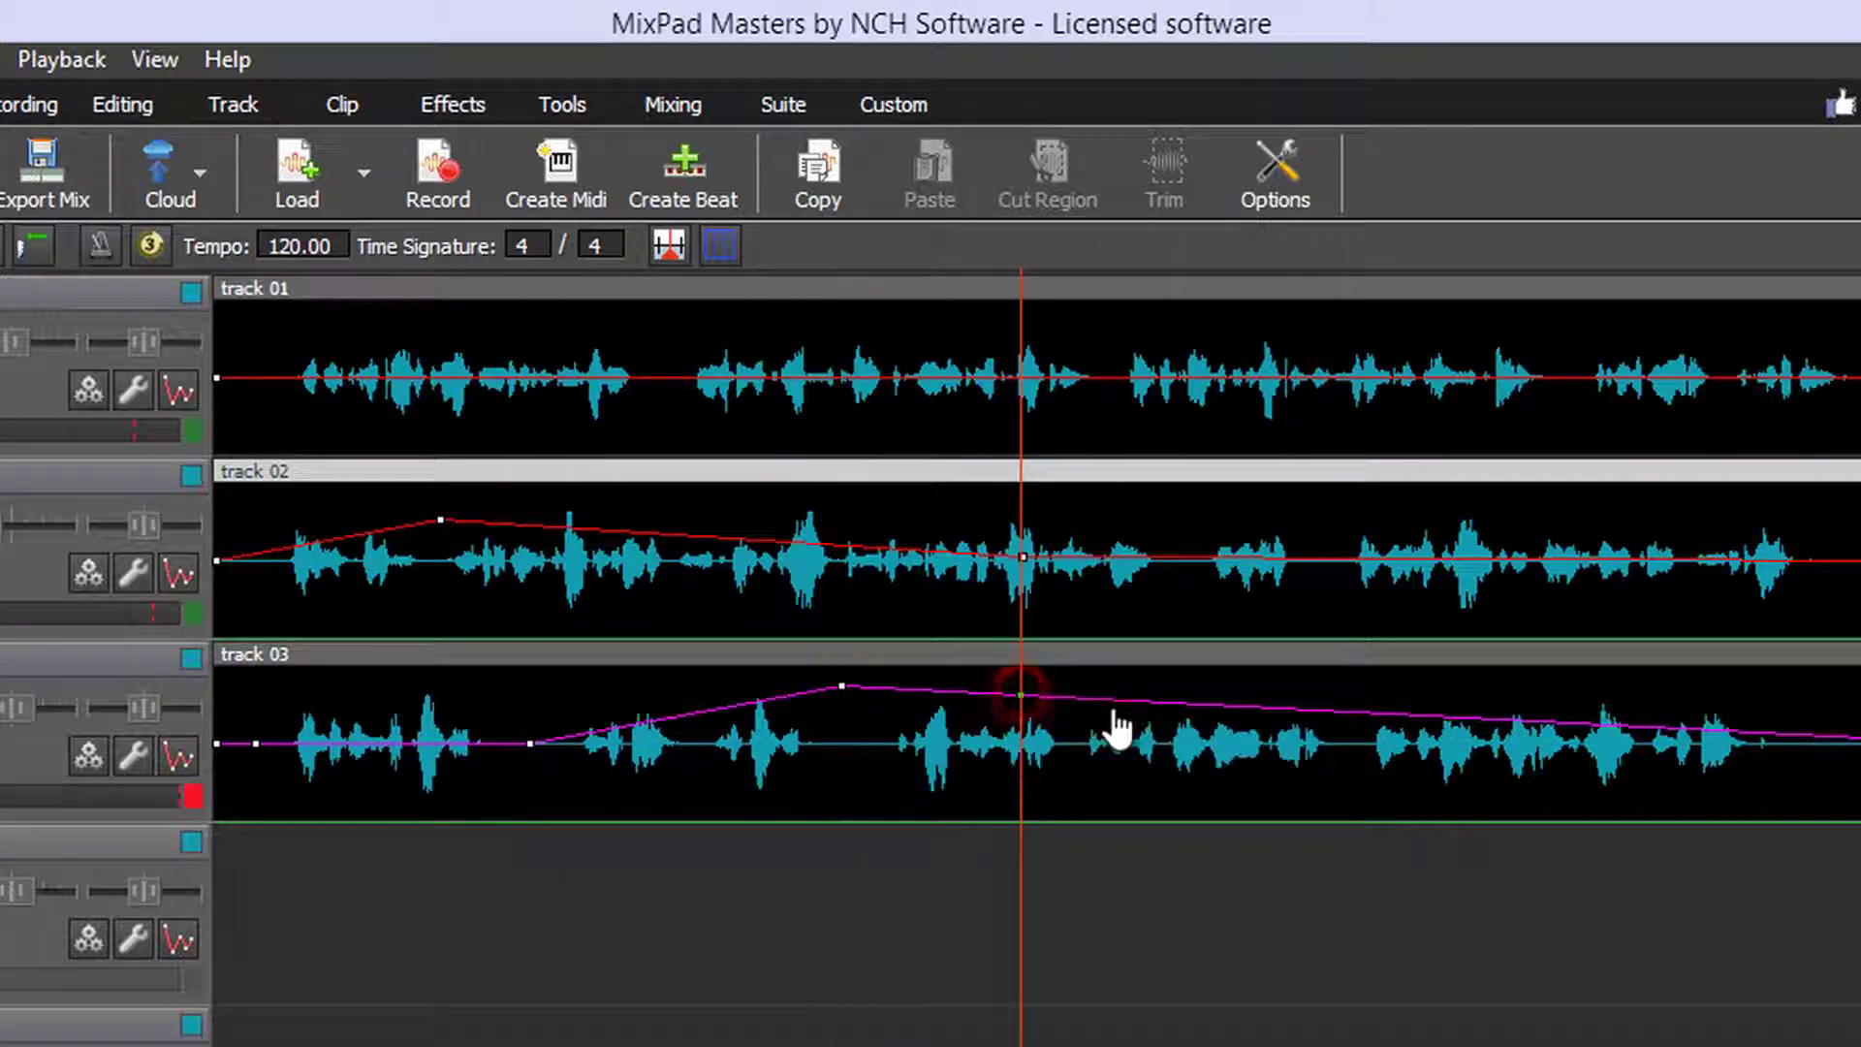
click(530, 743)
key(Delete)
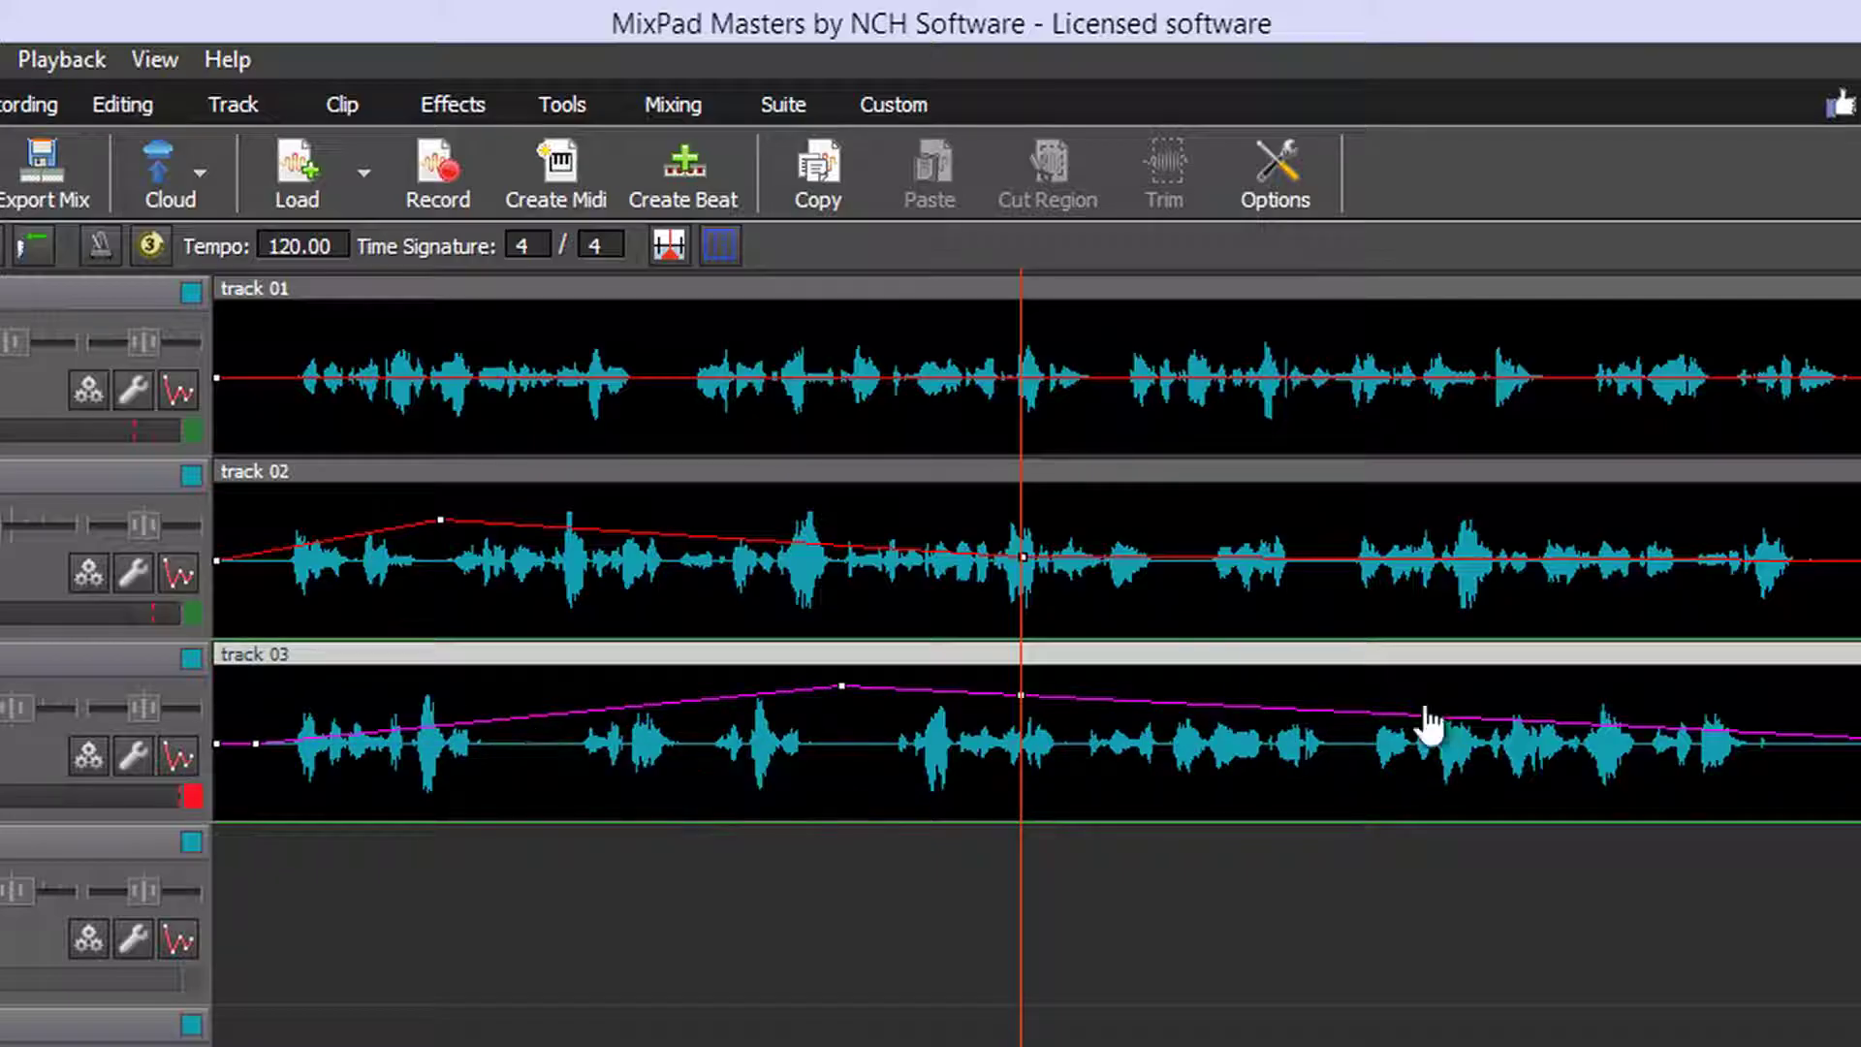
Add a second track 03 pan peak near 8.5 s and a node near the clip's end.
click(1175, 714)
click(1366, 725)
drag(1367, 727, 1375, 680)
click(1688, 726)
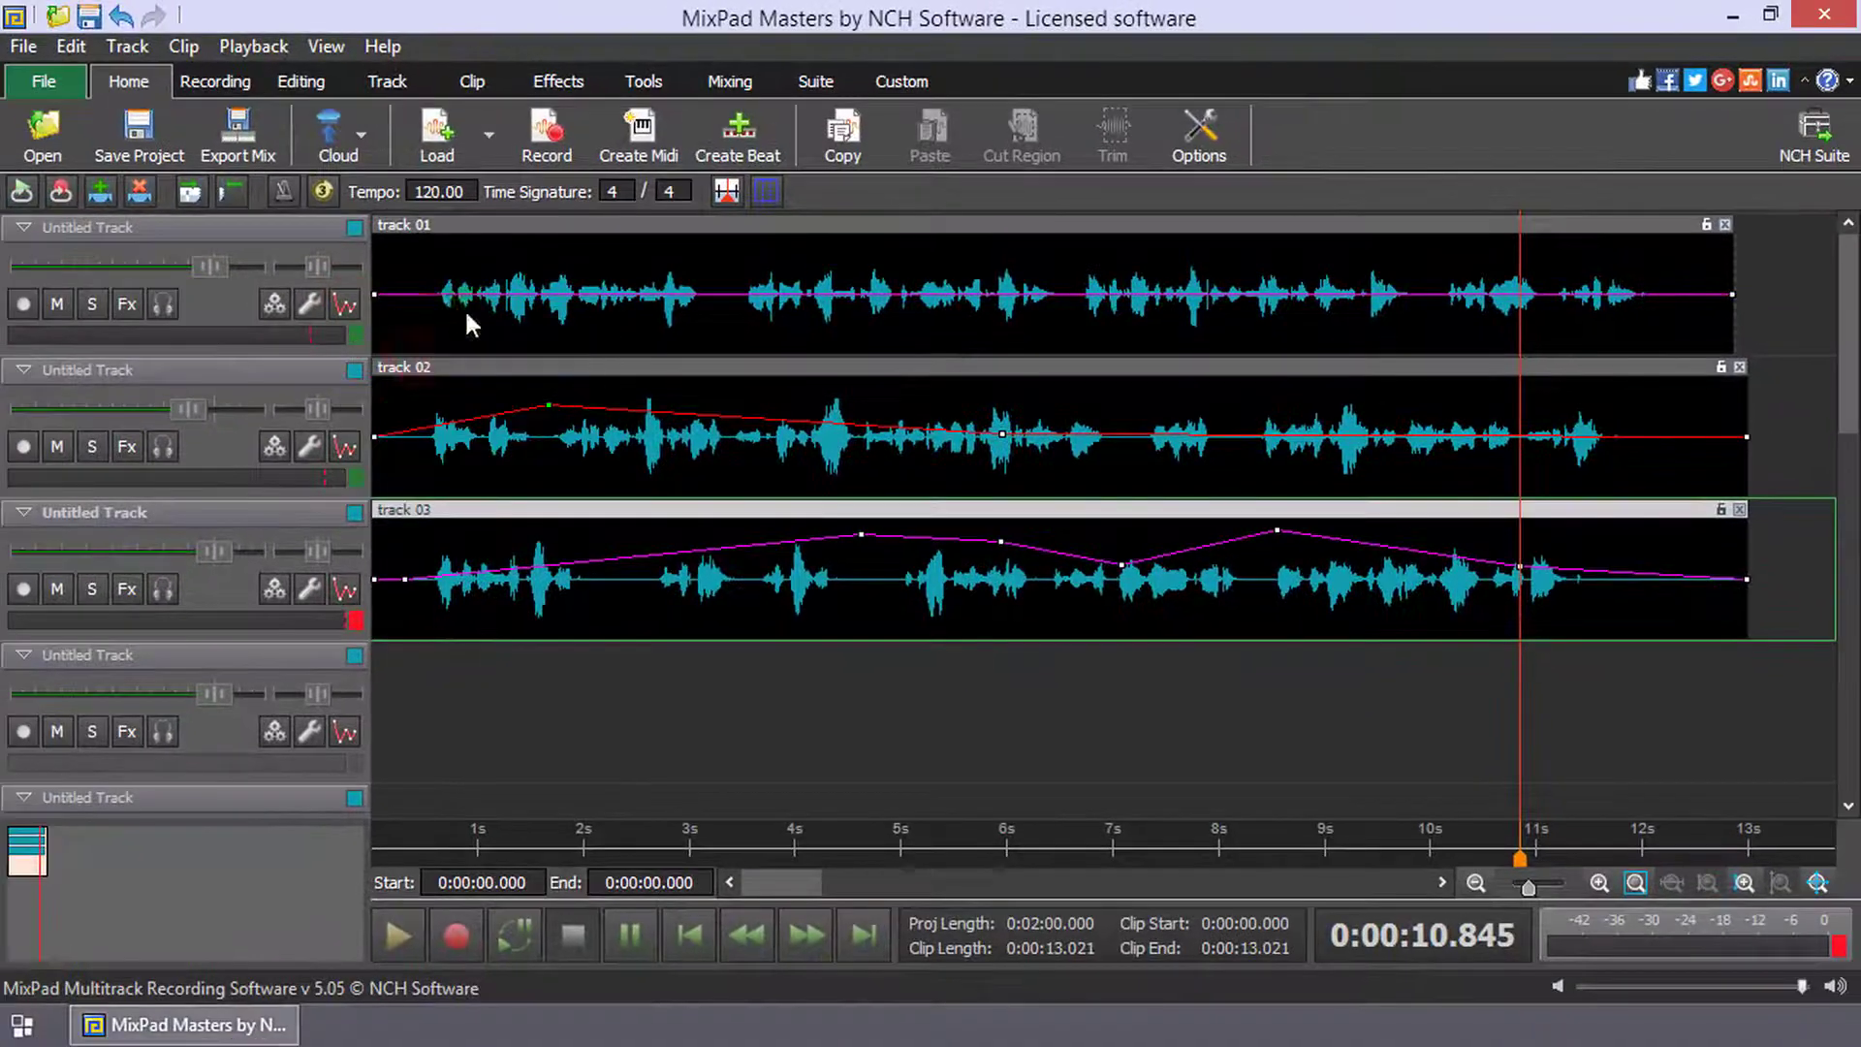
Shape track 01's pan with nodes raised near 2 s and 9.6 s, lowered near 10.8 s.
click(284, 411)
click(500, 411)
drag(598, 290, 596, 267)
click(863, 296)
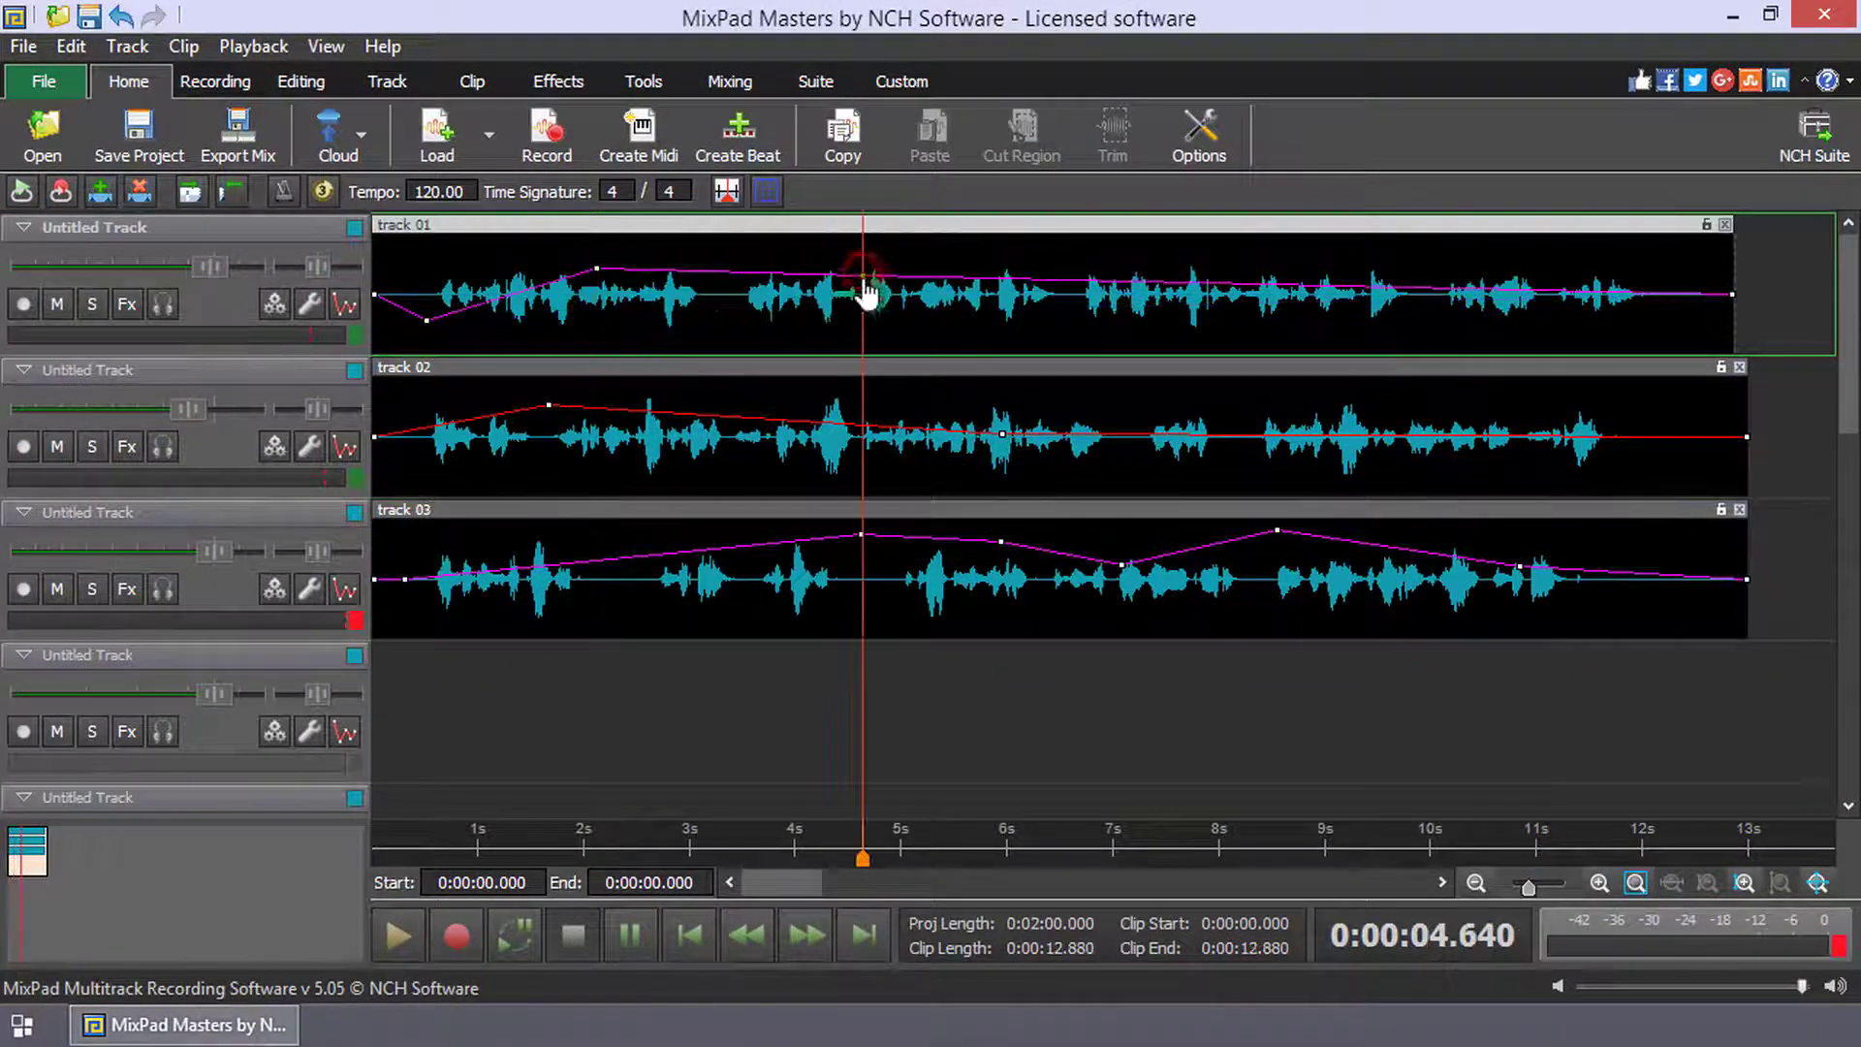
drag(1387, 291, 1390, 267)
drag(1517, 293, 1522, 317)
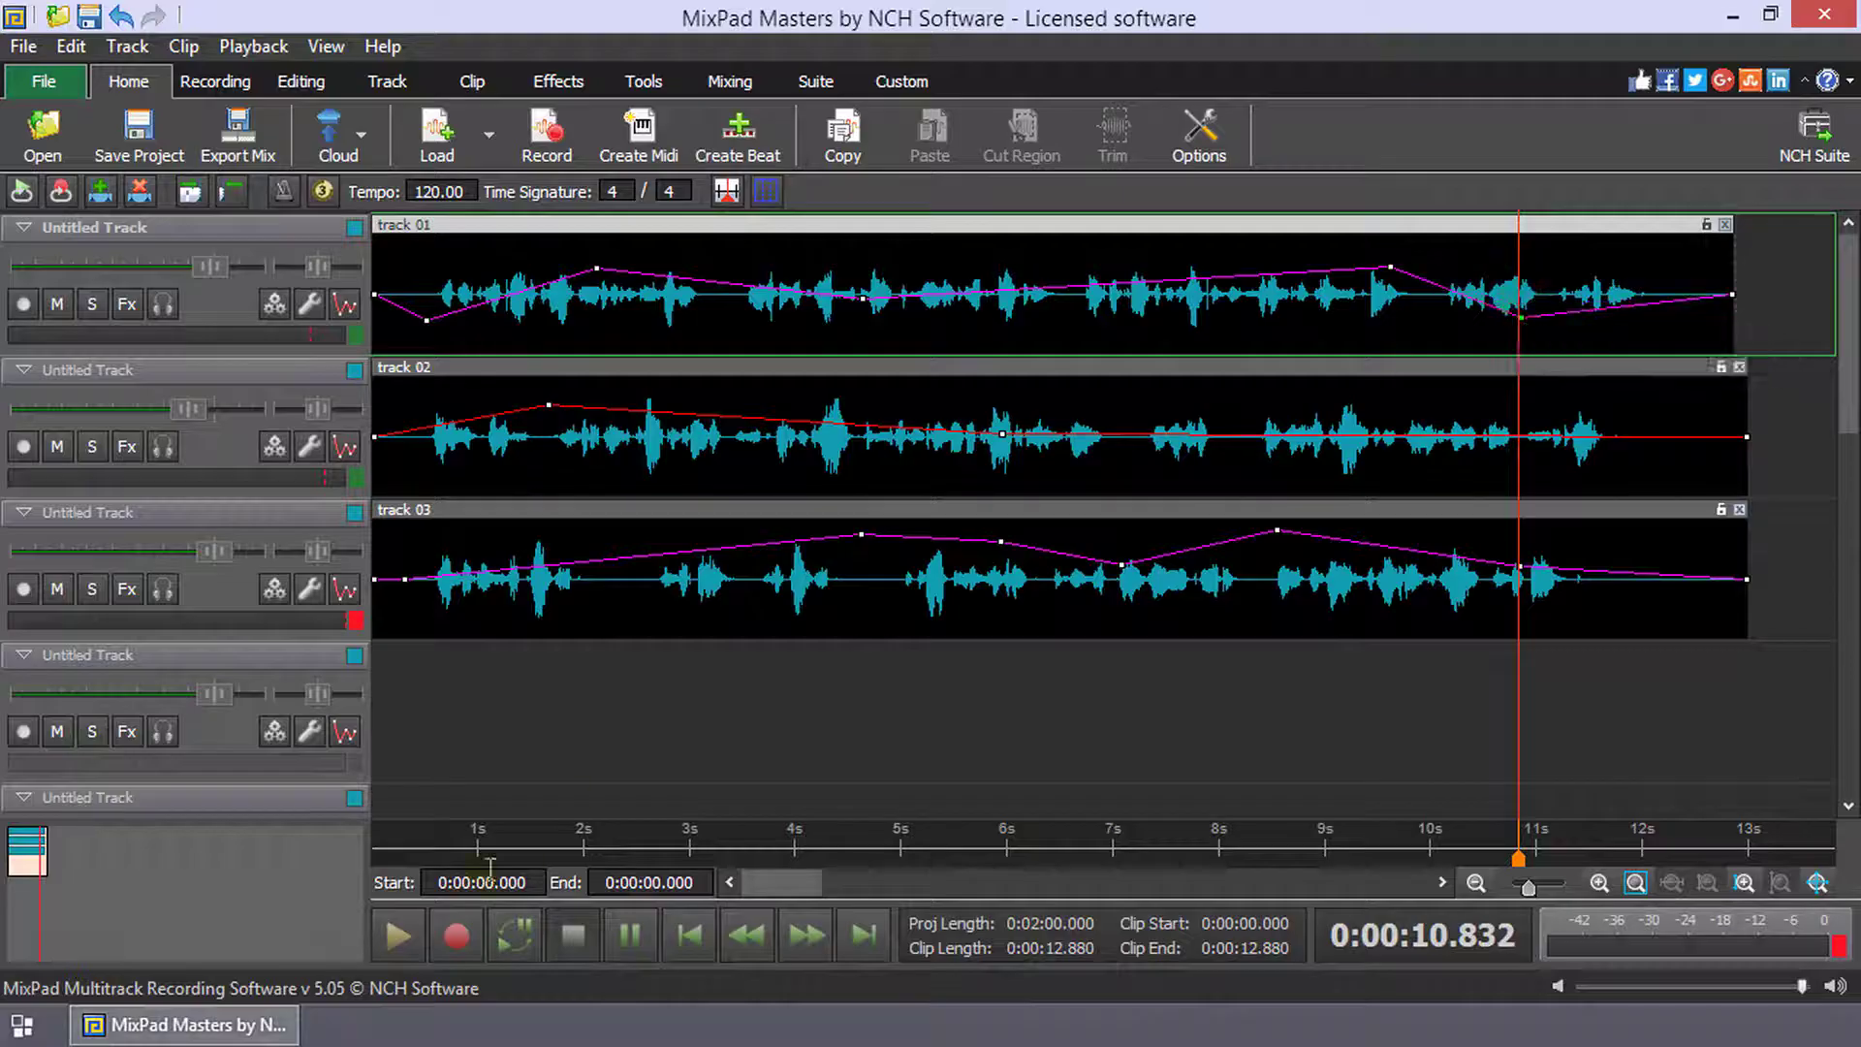
Preview the mix from the start, mute track 01, and open the mix export options.
click(411, 756)
key(space)
click(574, 933)
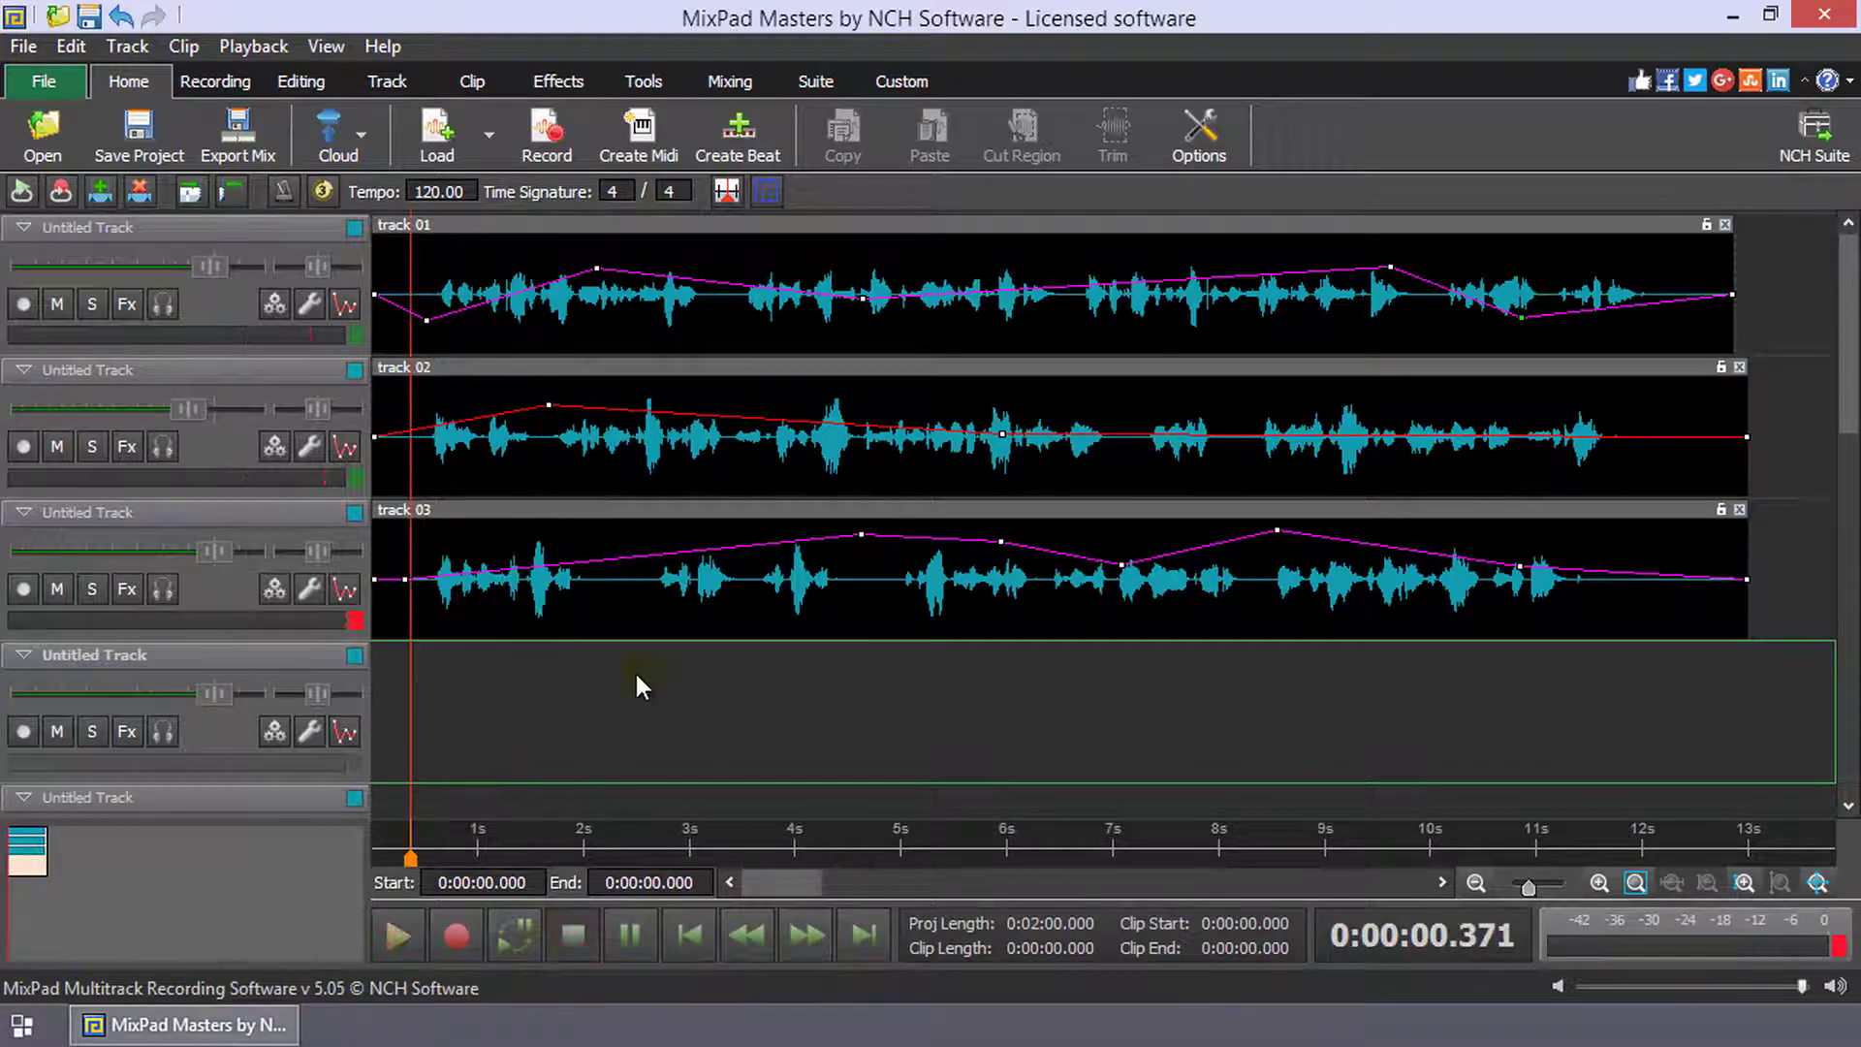
click(52, 304)
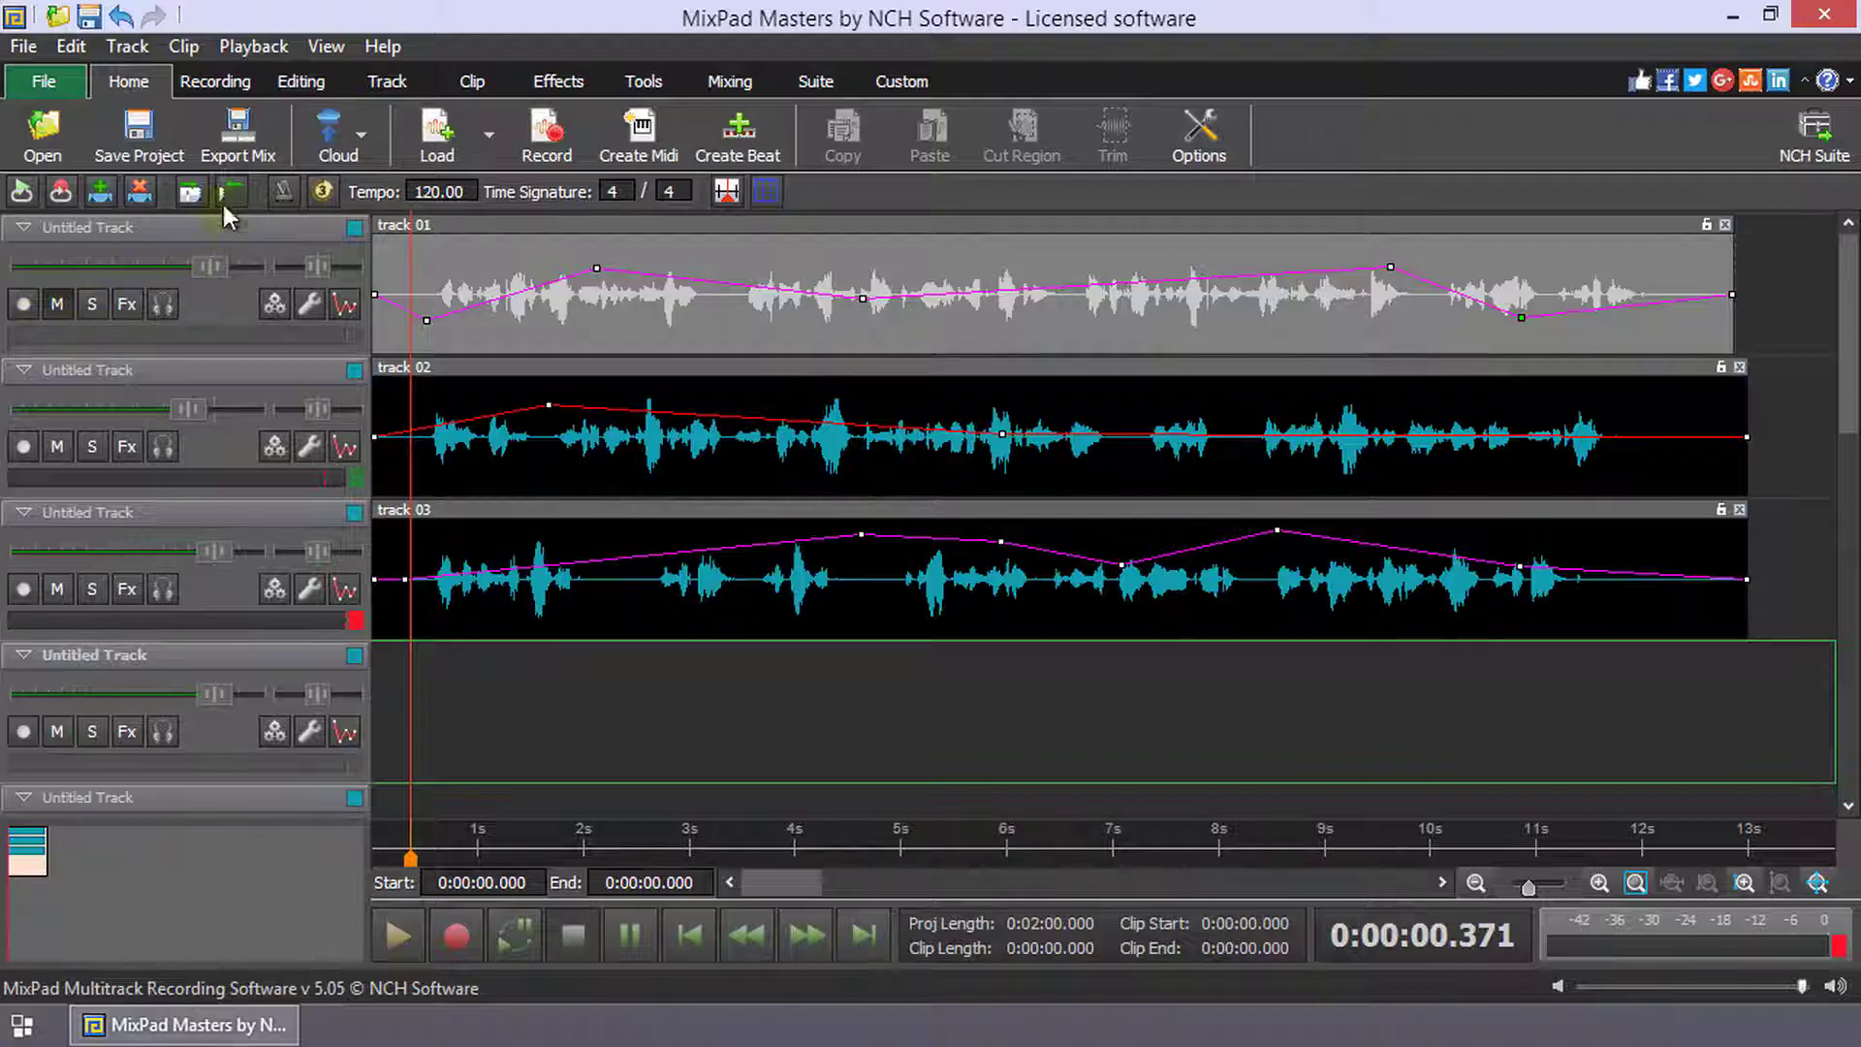
click(242, 140)
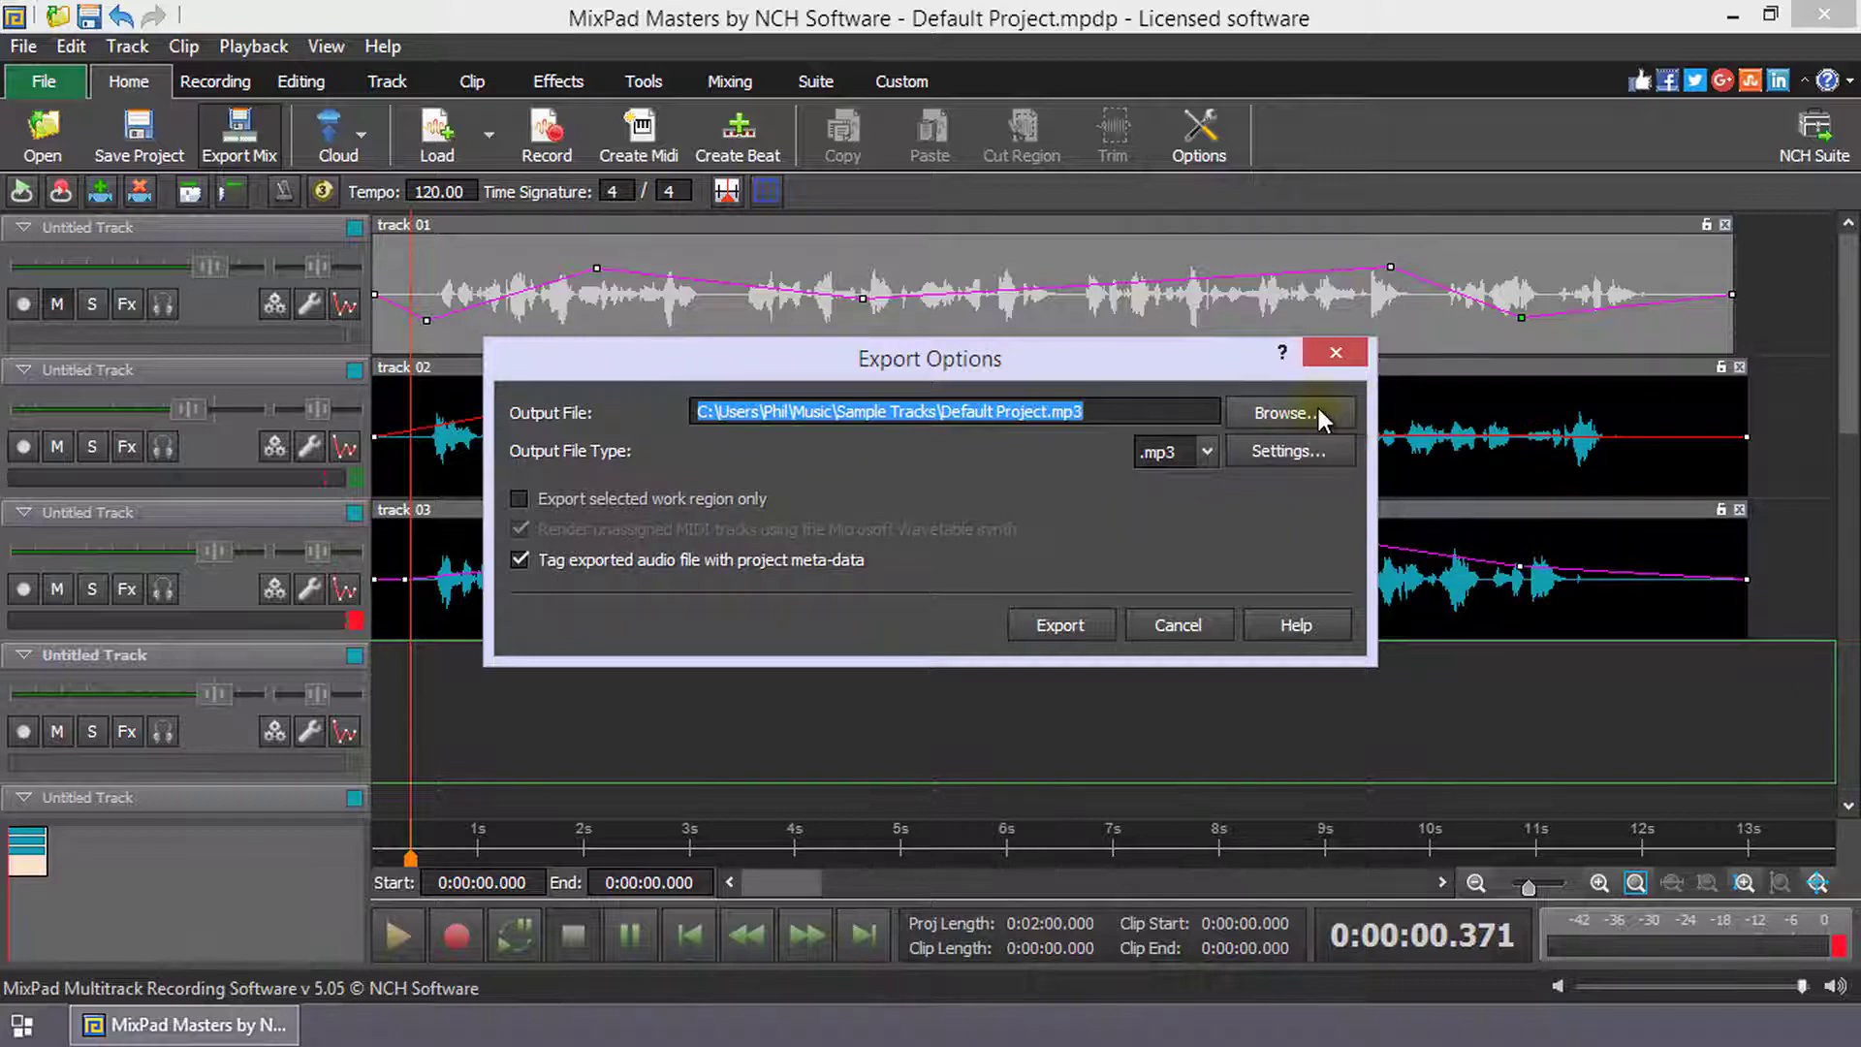
Set the export output file to Mix.mp3 in the Sample Tracks folder.
click(1289, 412)
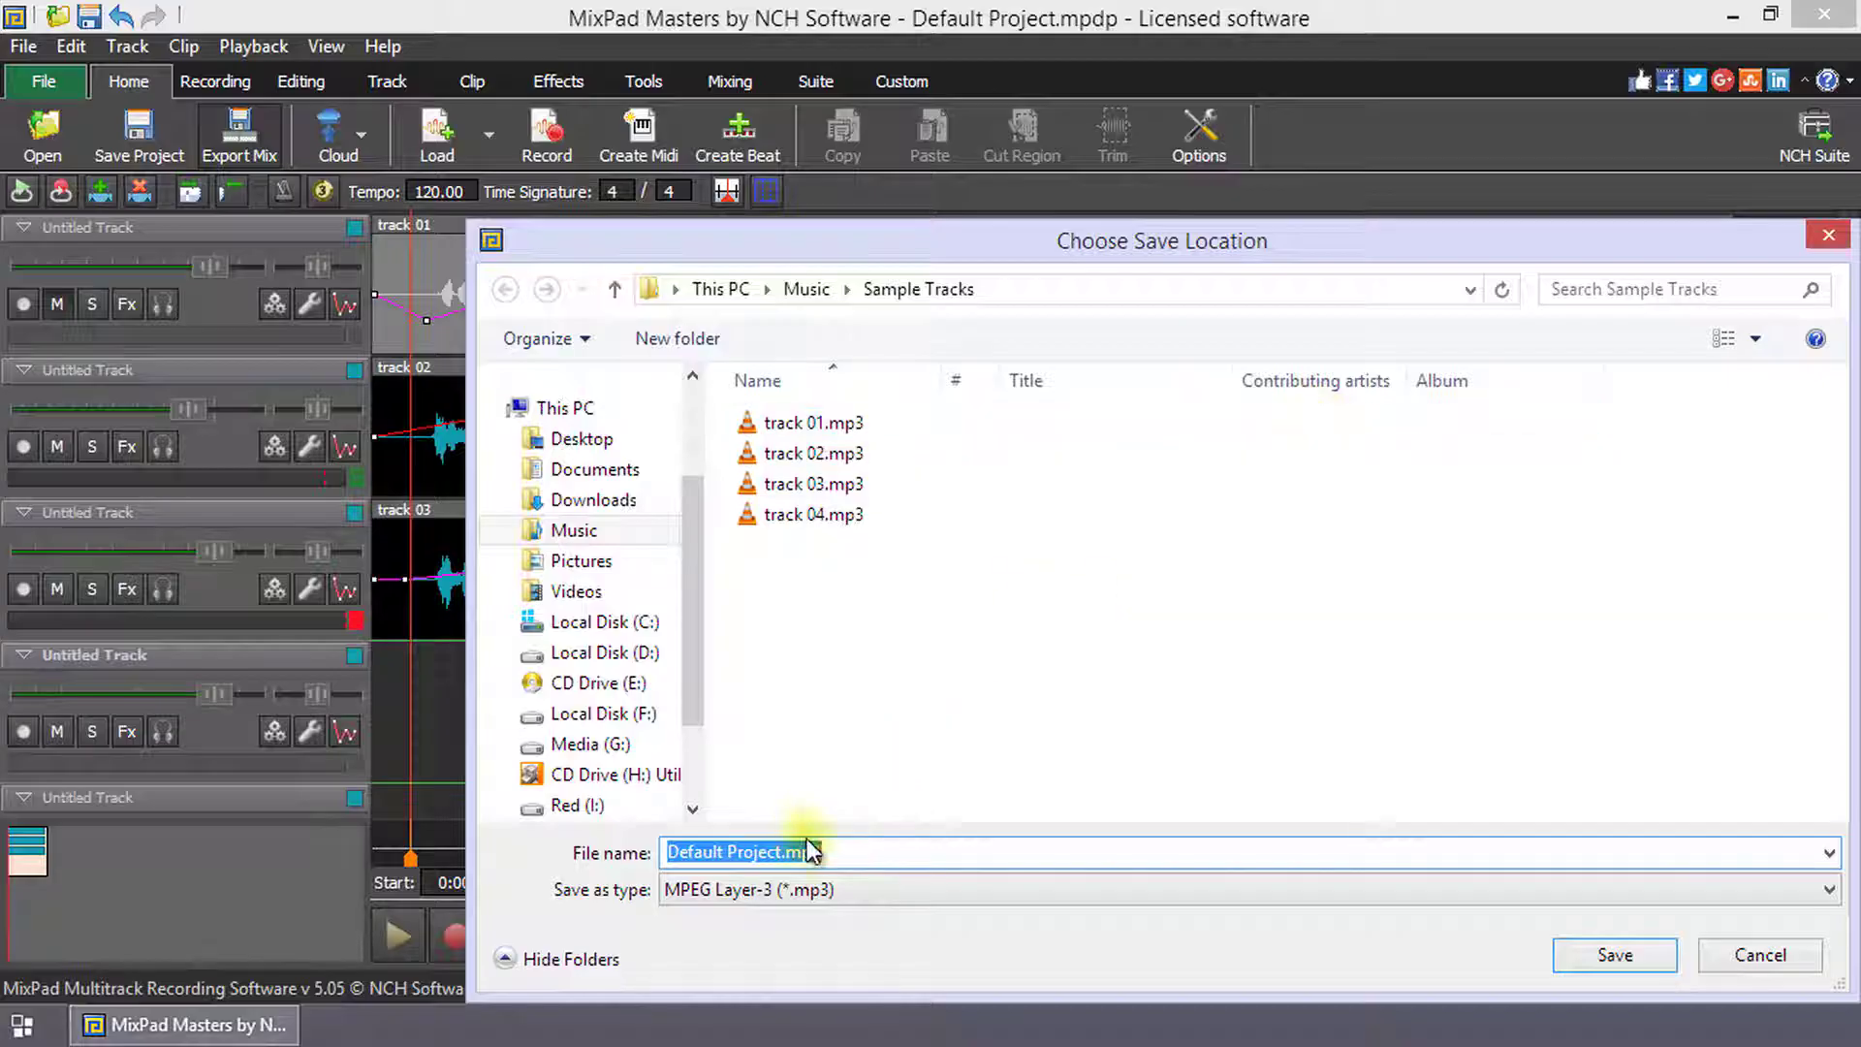
drag(781, 853, 586, 863)
text(Mix)
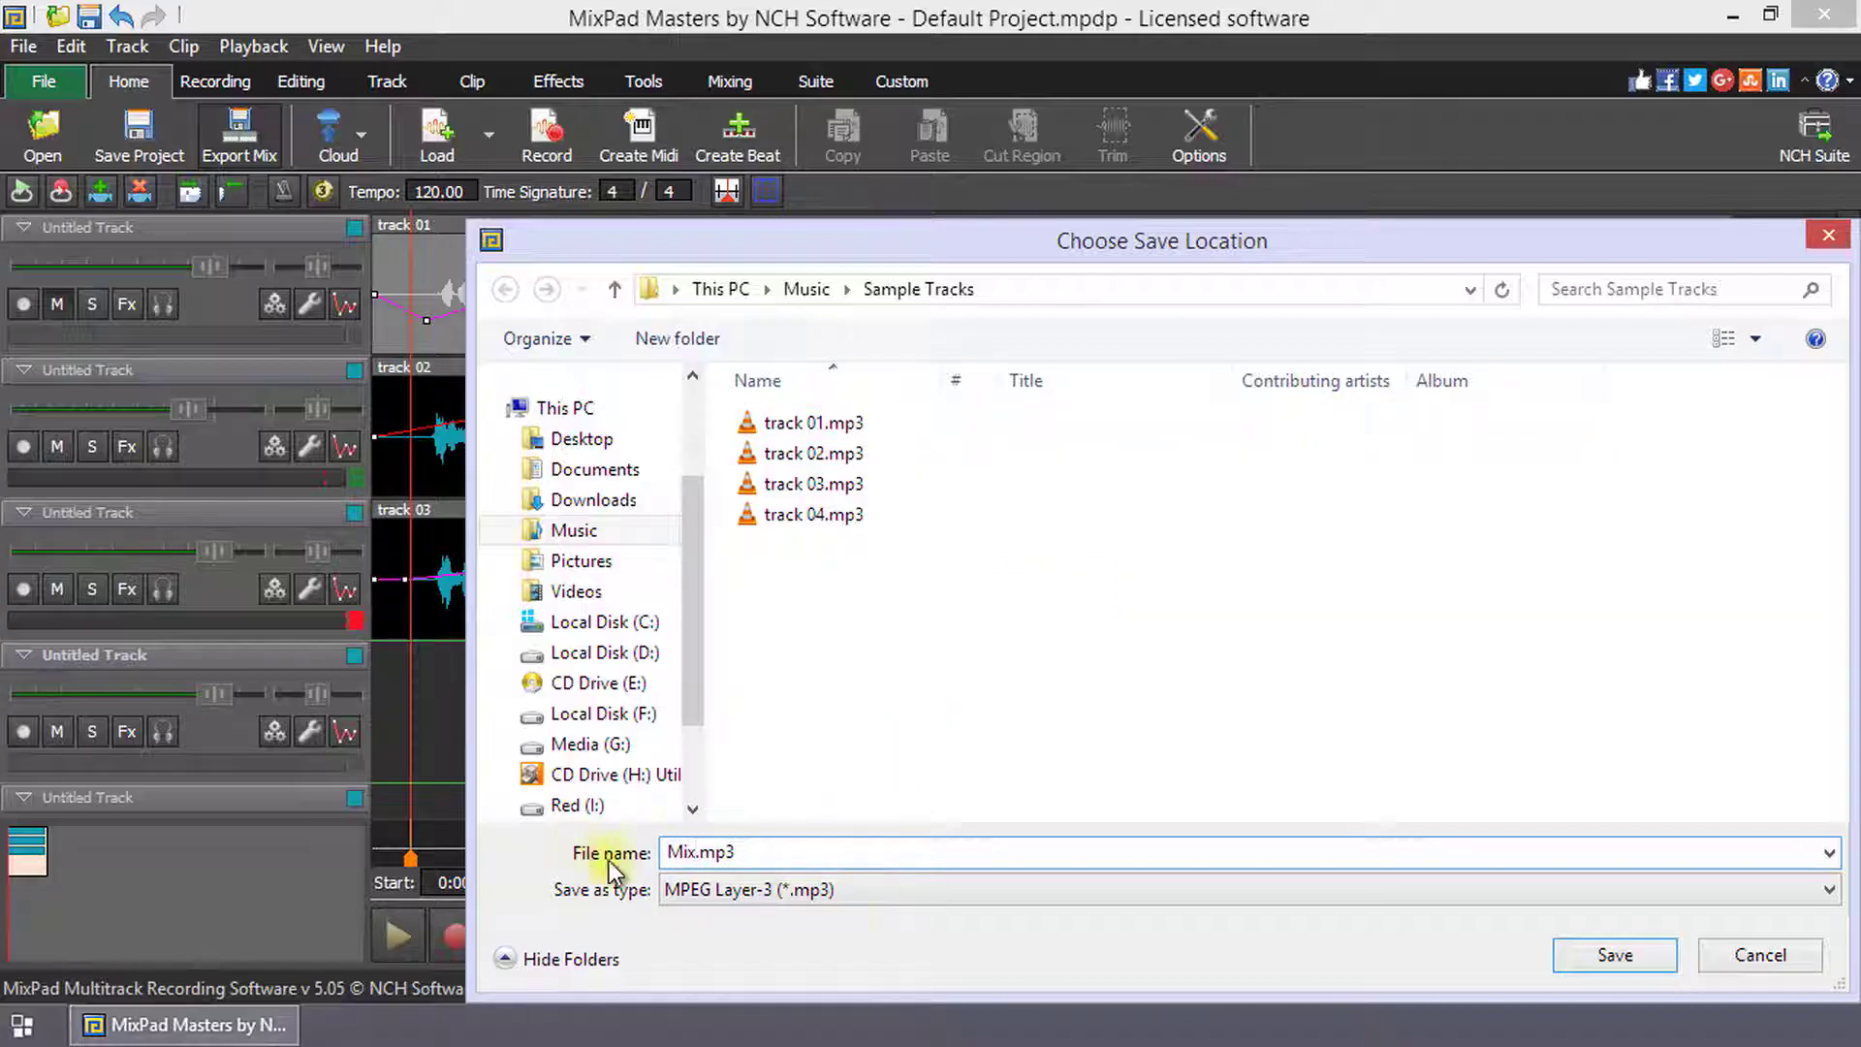
click(1158, 888)
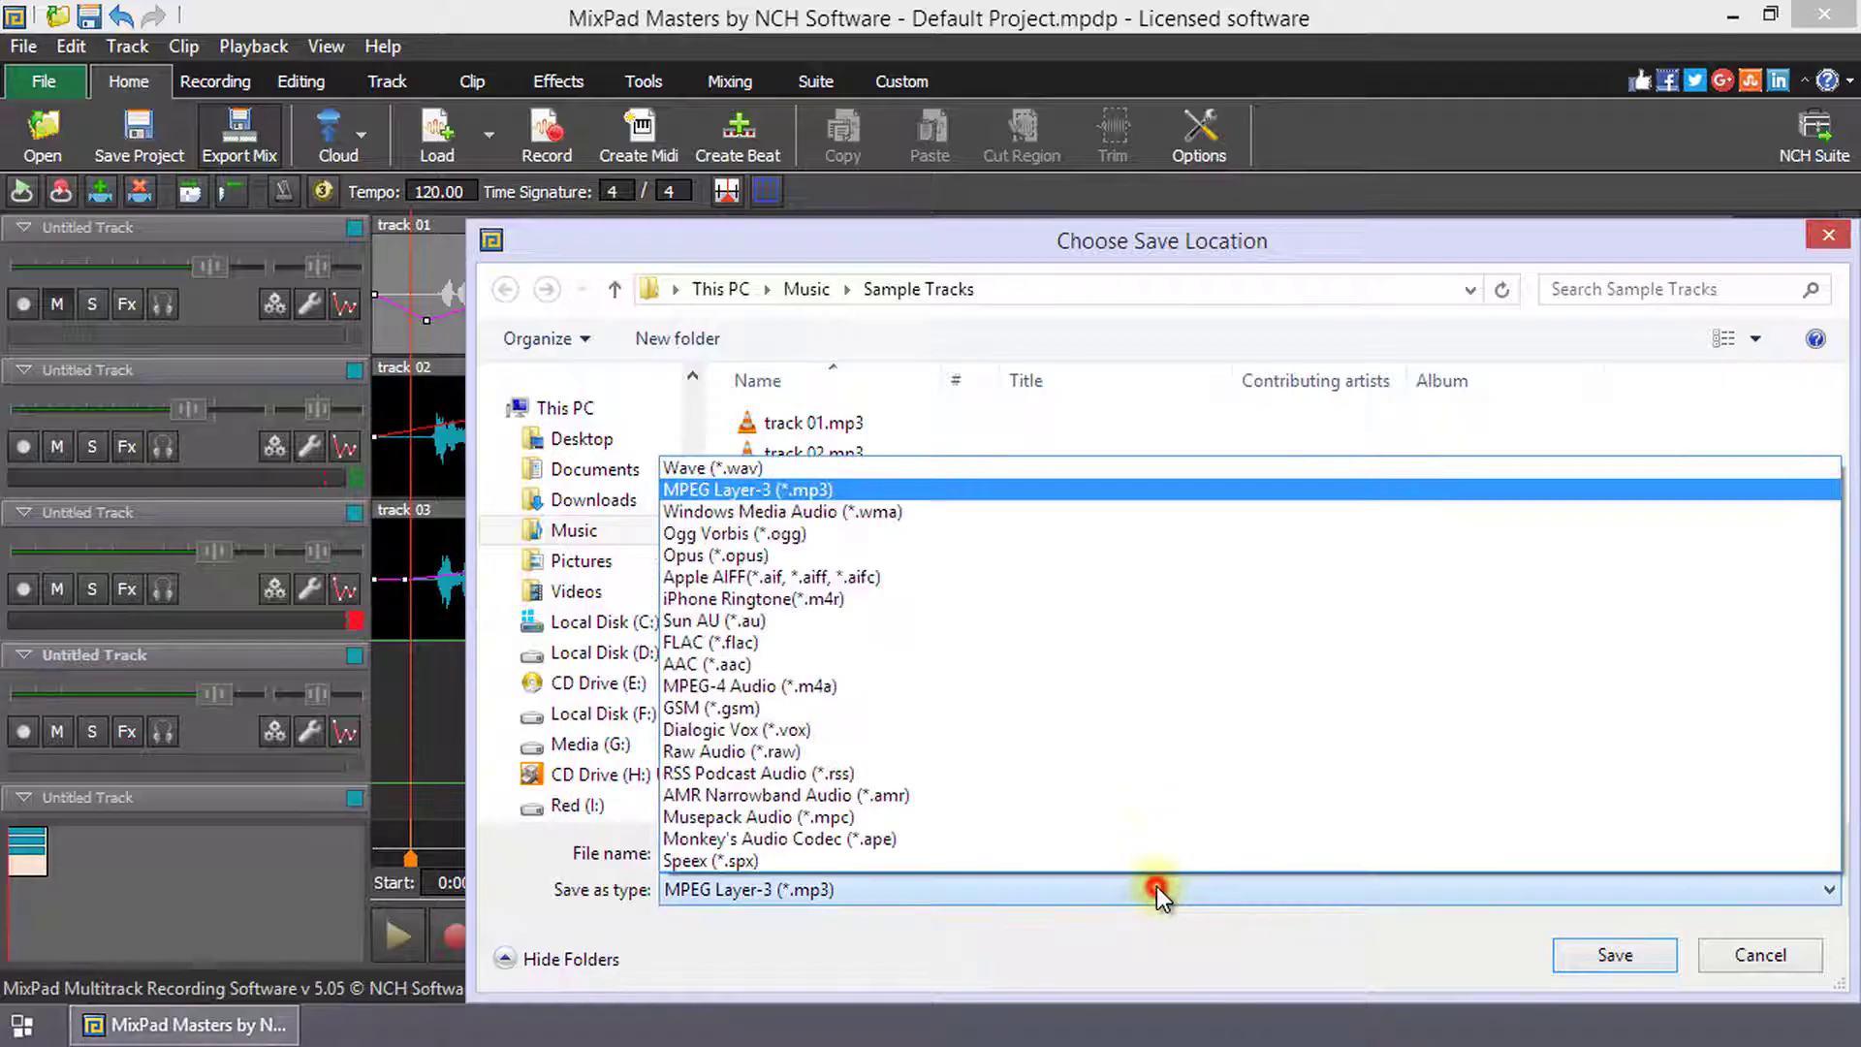
click(1157, 888)
click(1568, 952)
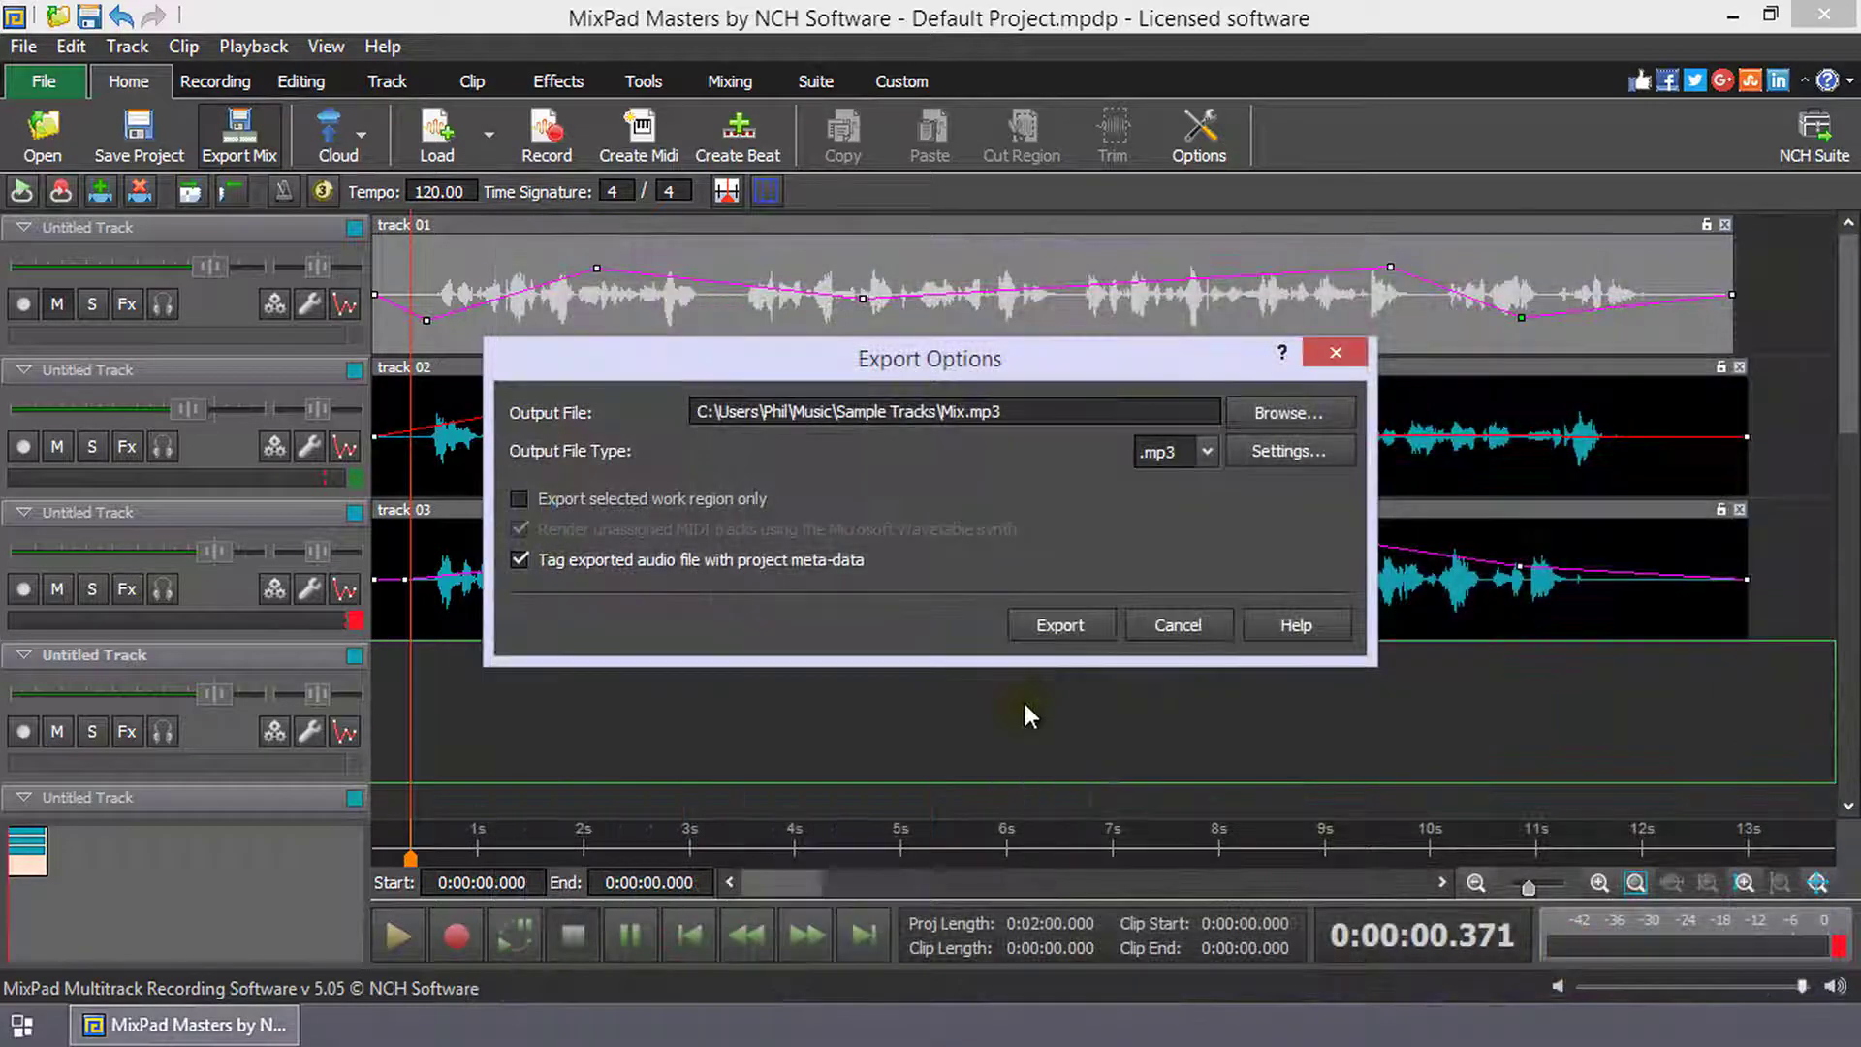
Export the mix, play the exported file, then close the media player.
click(1051, 625)
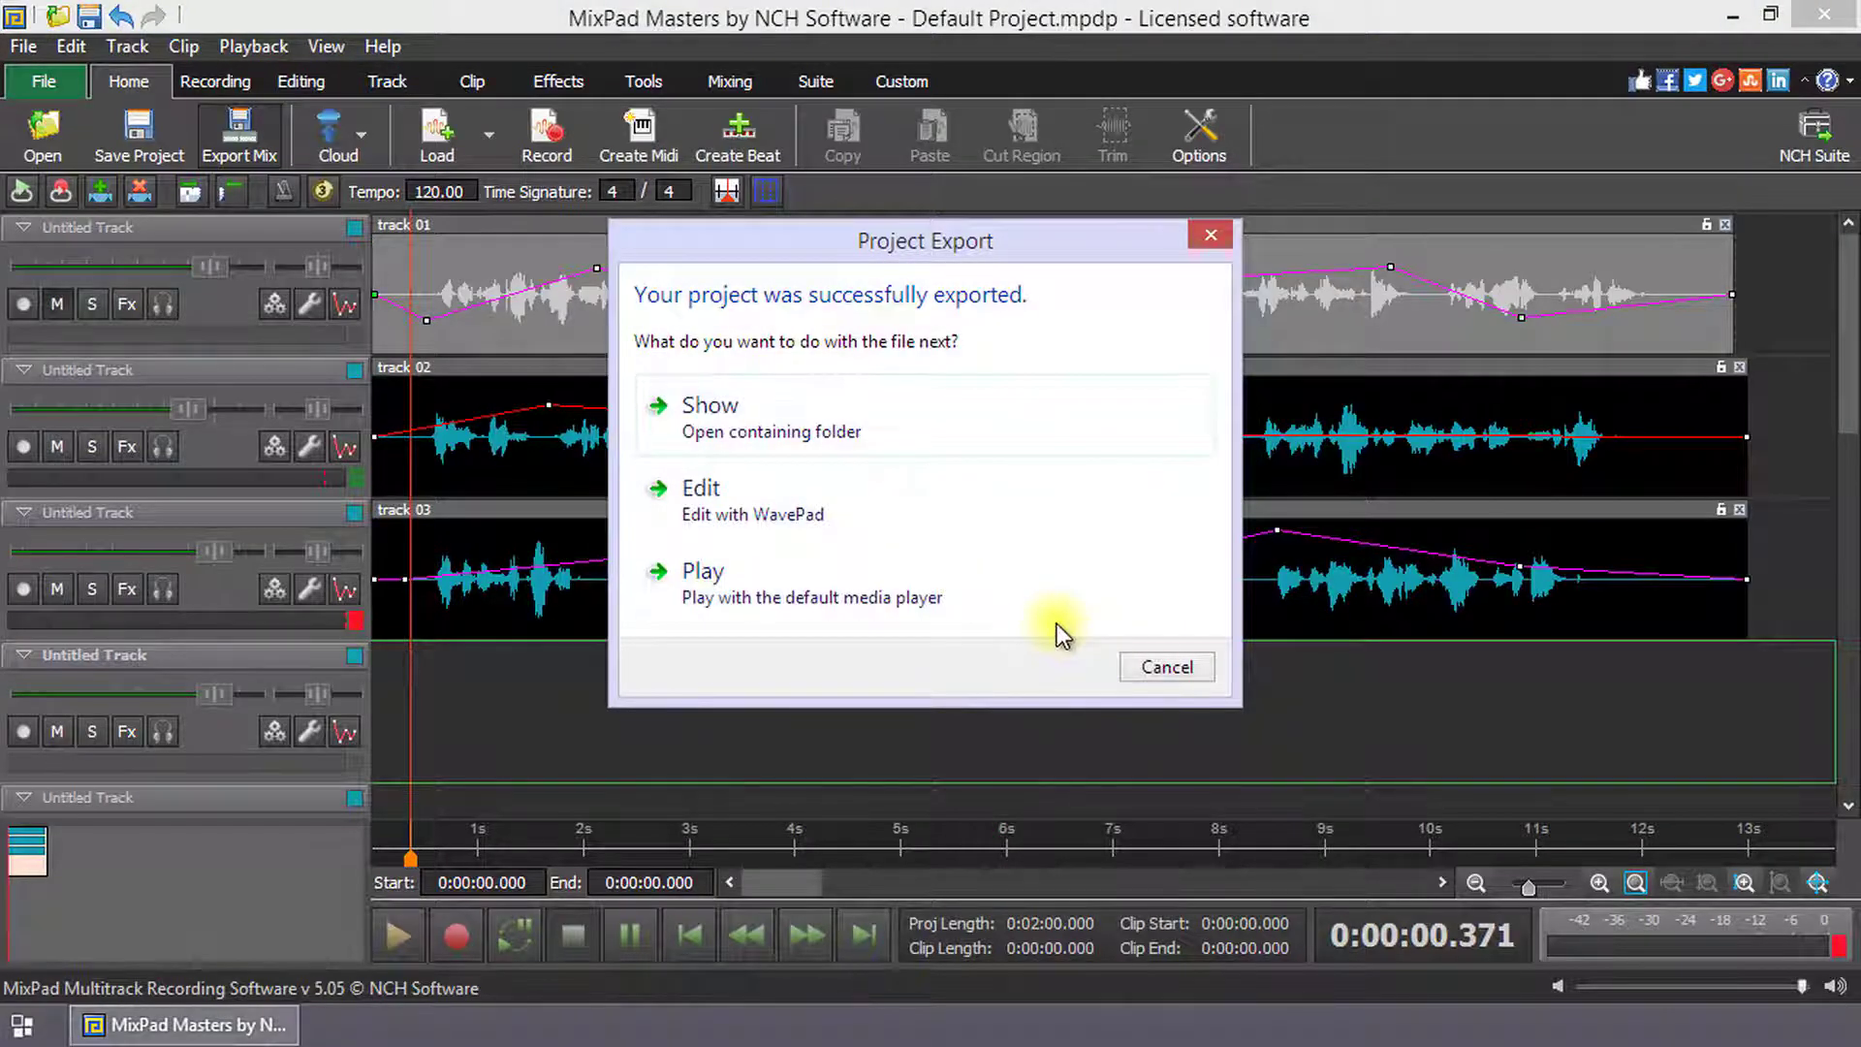
click(731, 586)
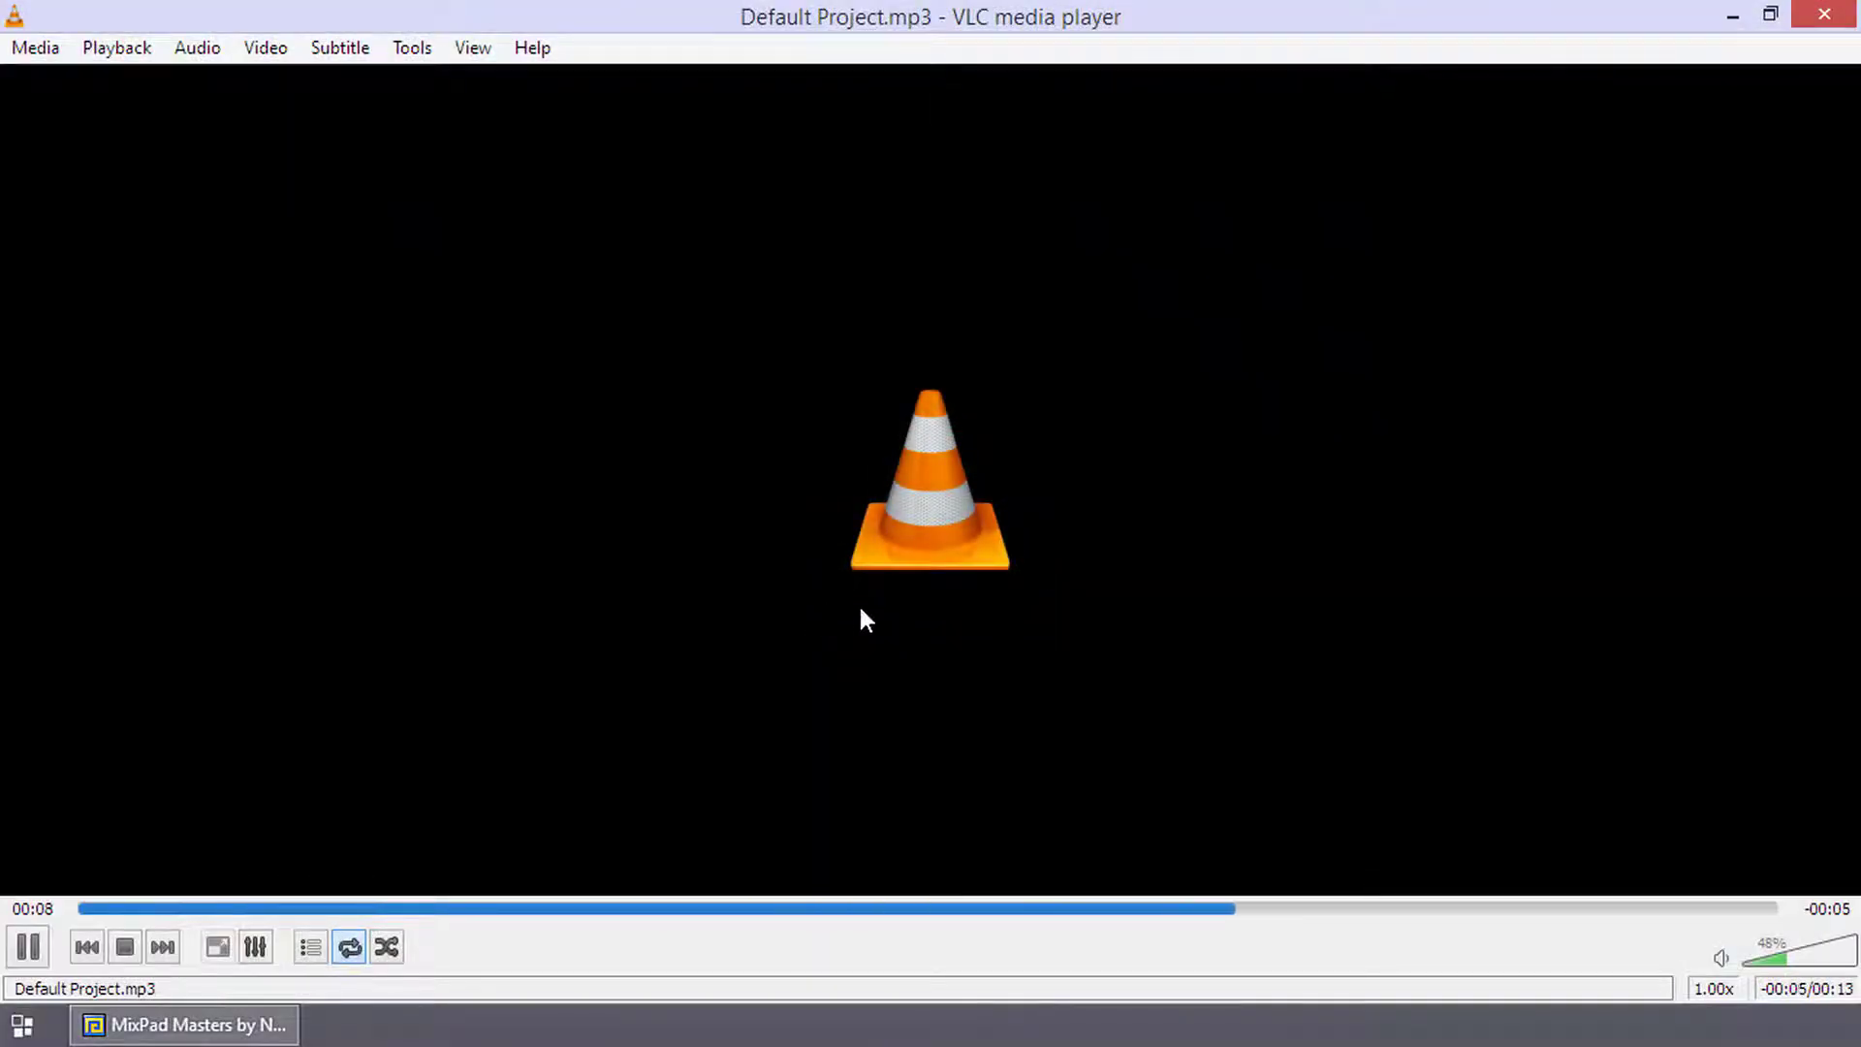
click(1824, 14)
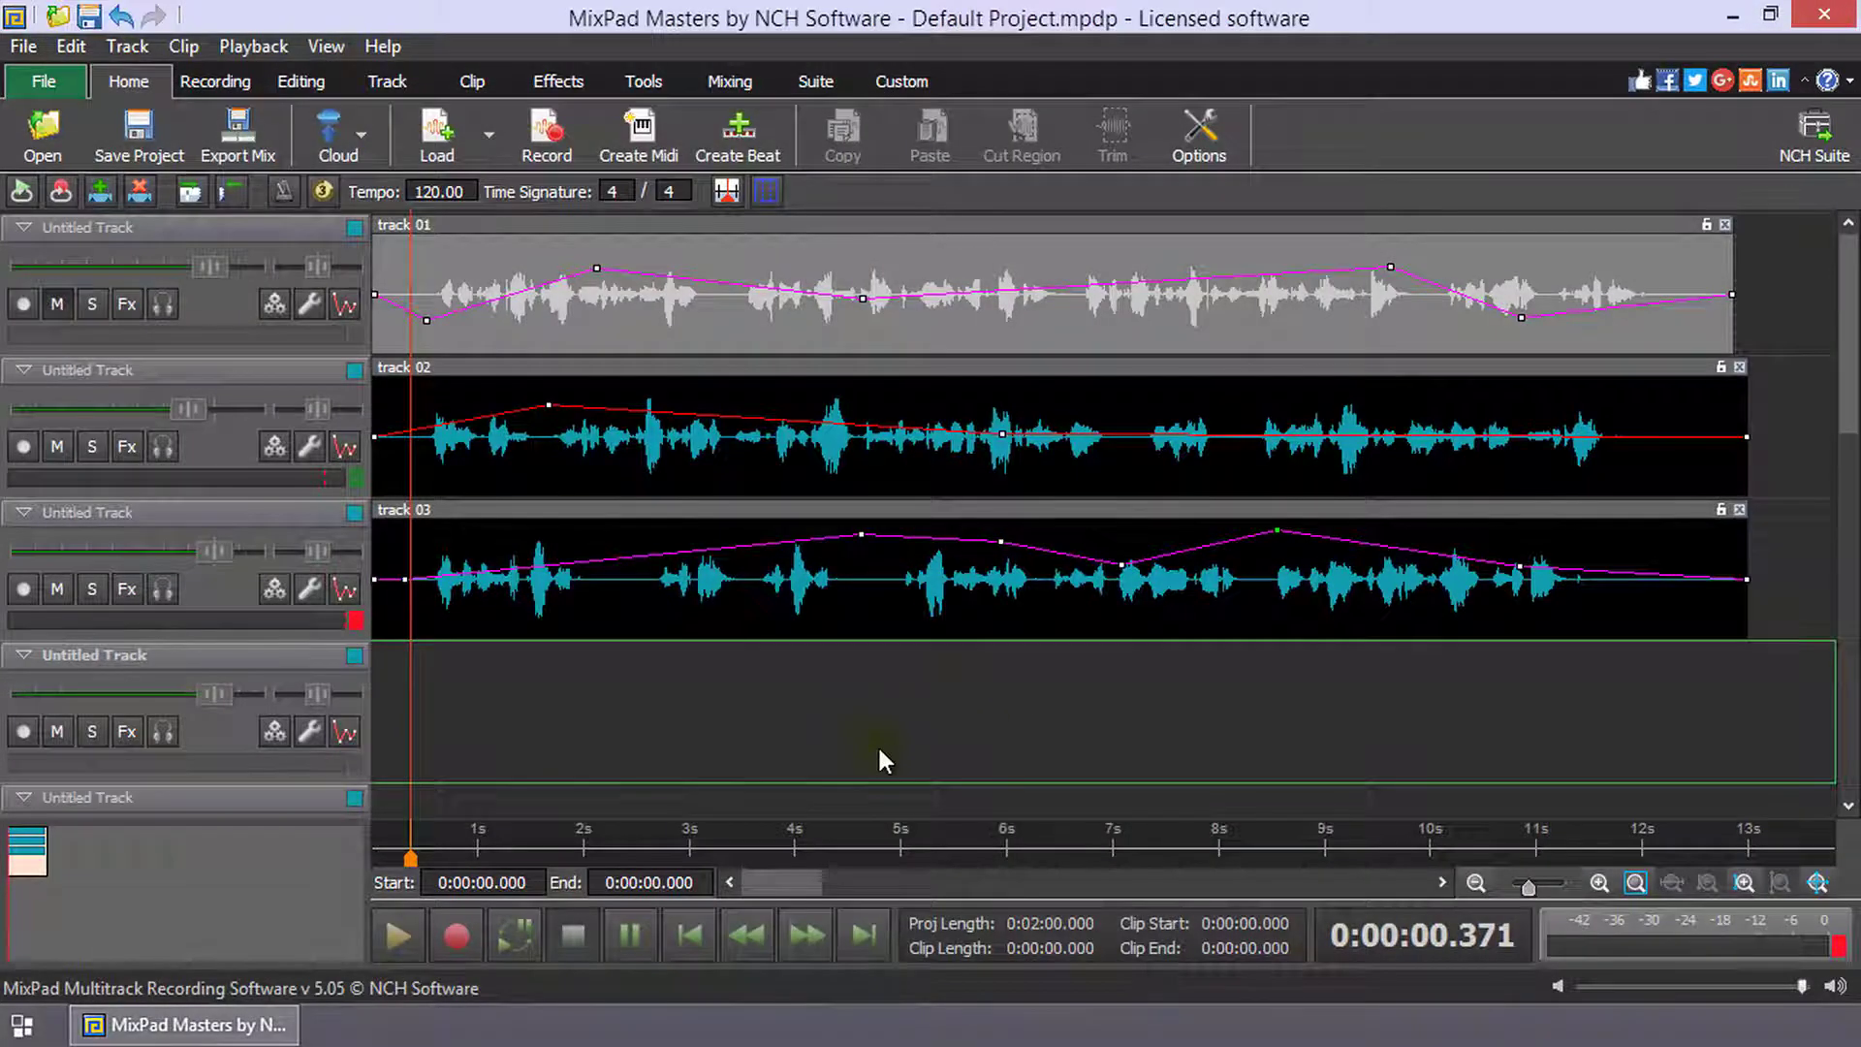